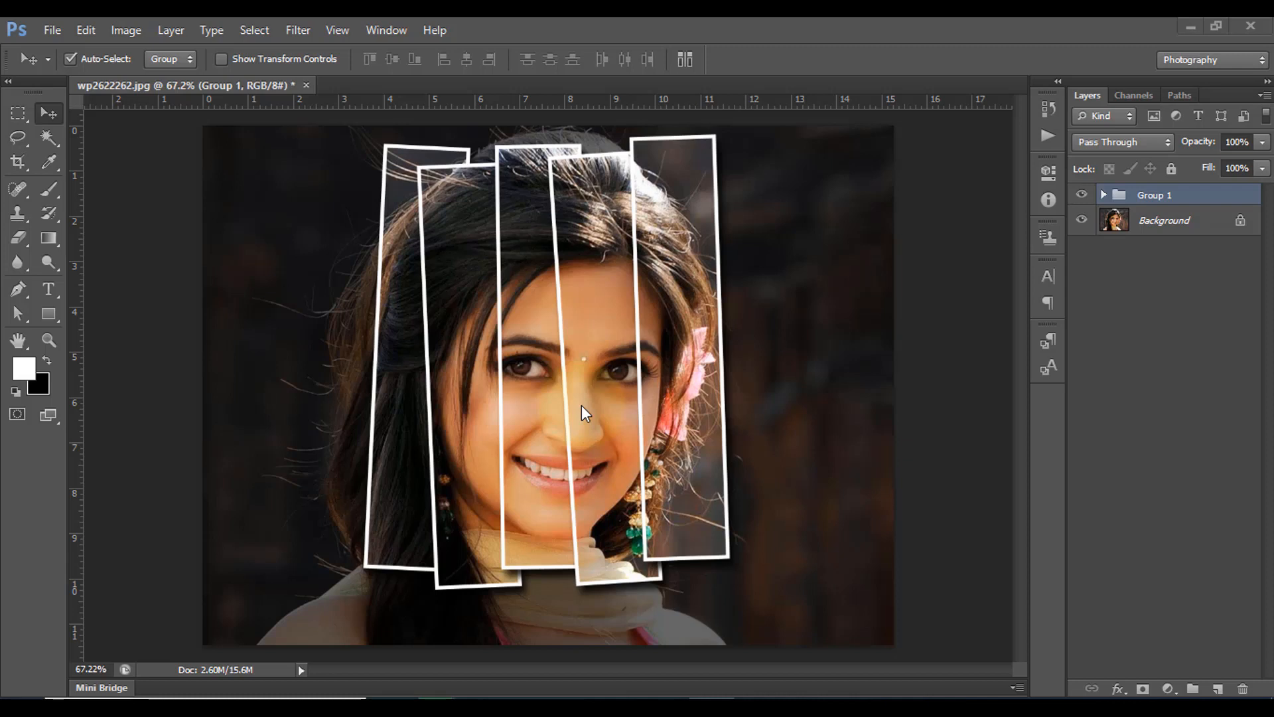
Compare the photo with and without the finished strip effect, and delete the Group 1 layer group
{"action": "left_click", "coordinate": [1081, 193]}
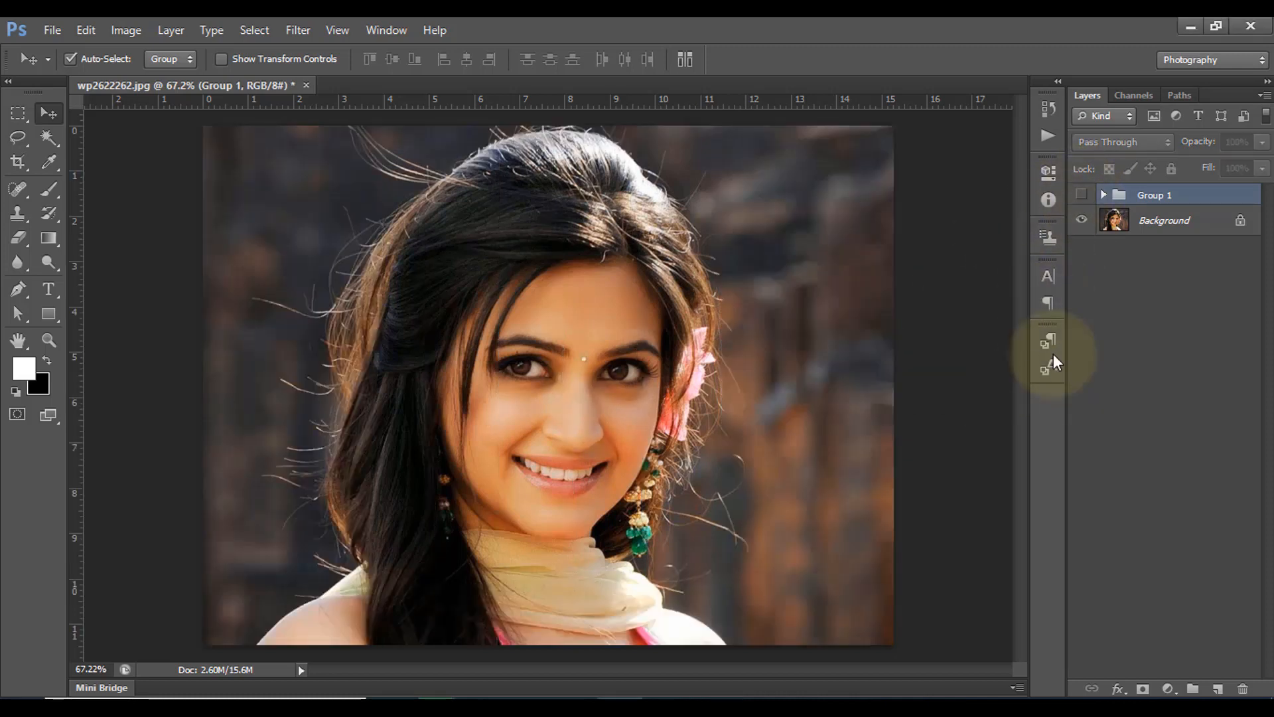
{"action": "left_click", "coordinate": [1081, 194]}
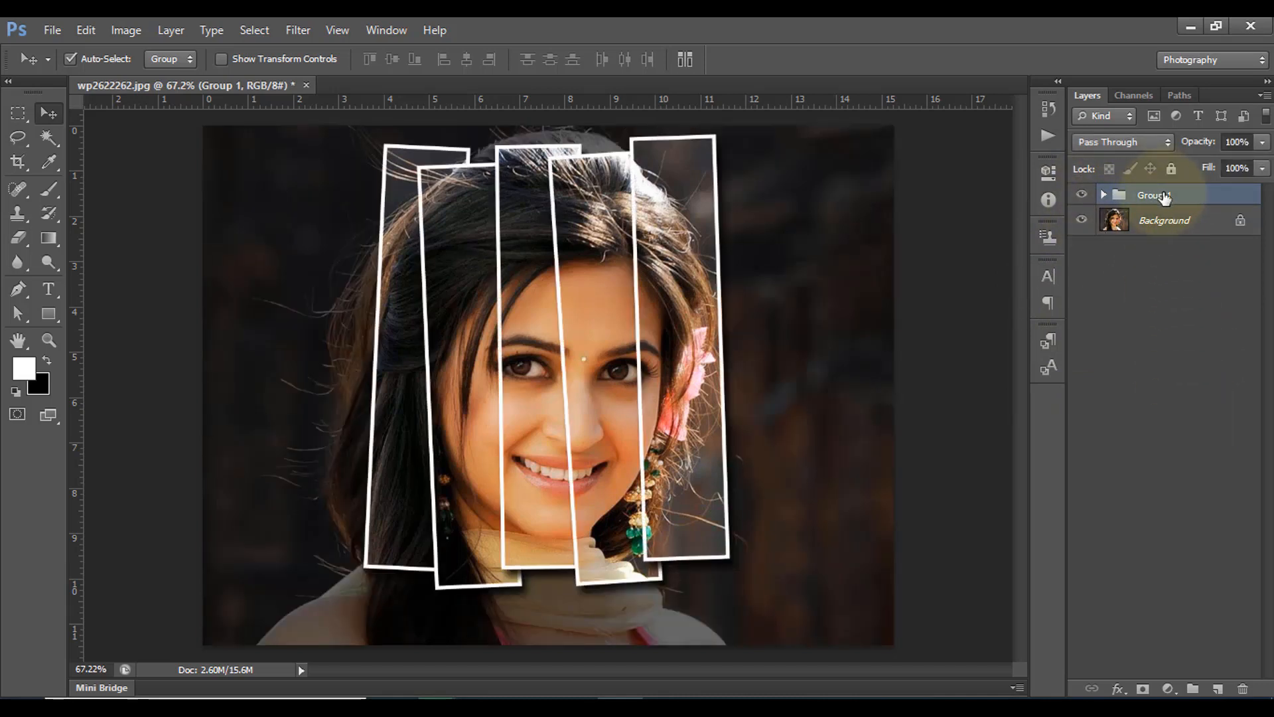
{"action": "left_click_drag", "start_coordinate": [1166, 193], "coordinate": [1243, 688]}
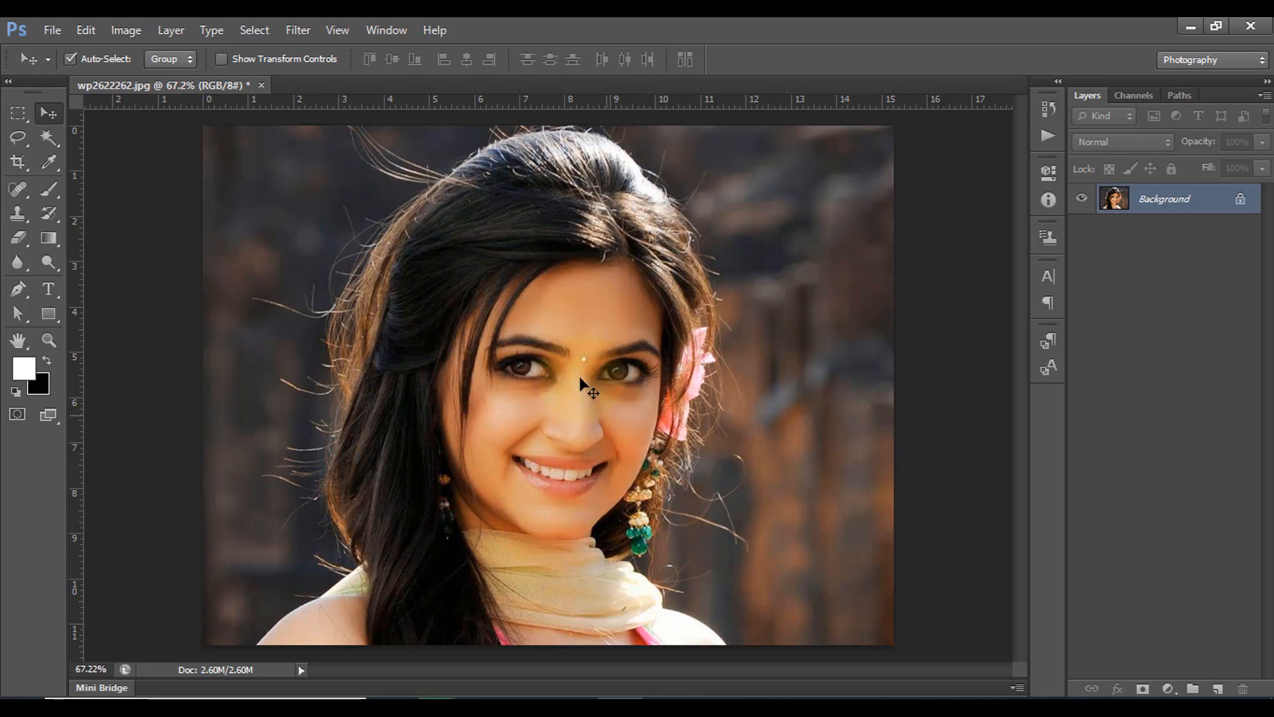
Draw a grey-filled rectangle about 133 px wide and 622 px high over the hair beside the left side of the face
{"action": "left_click_drag", "start_coordinate": [46, 308], "coordinate": [132, 313]}
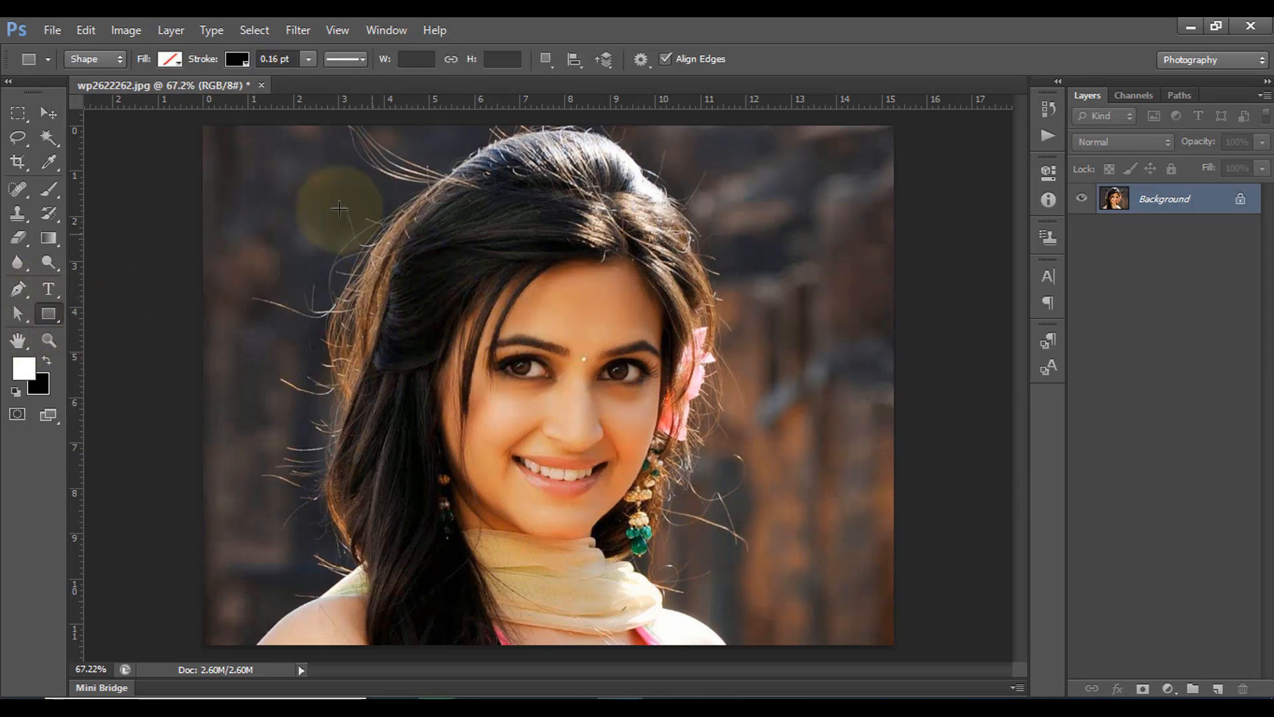
{"action": "left_click", "coordinate": [169, 59]}
{"action": "left_click", "coordinate": [246, 166]}
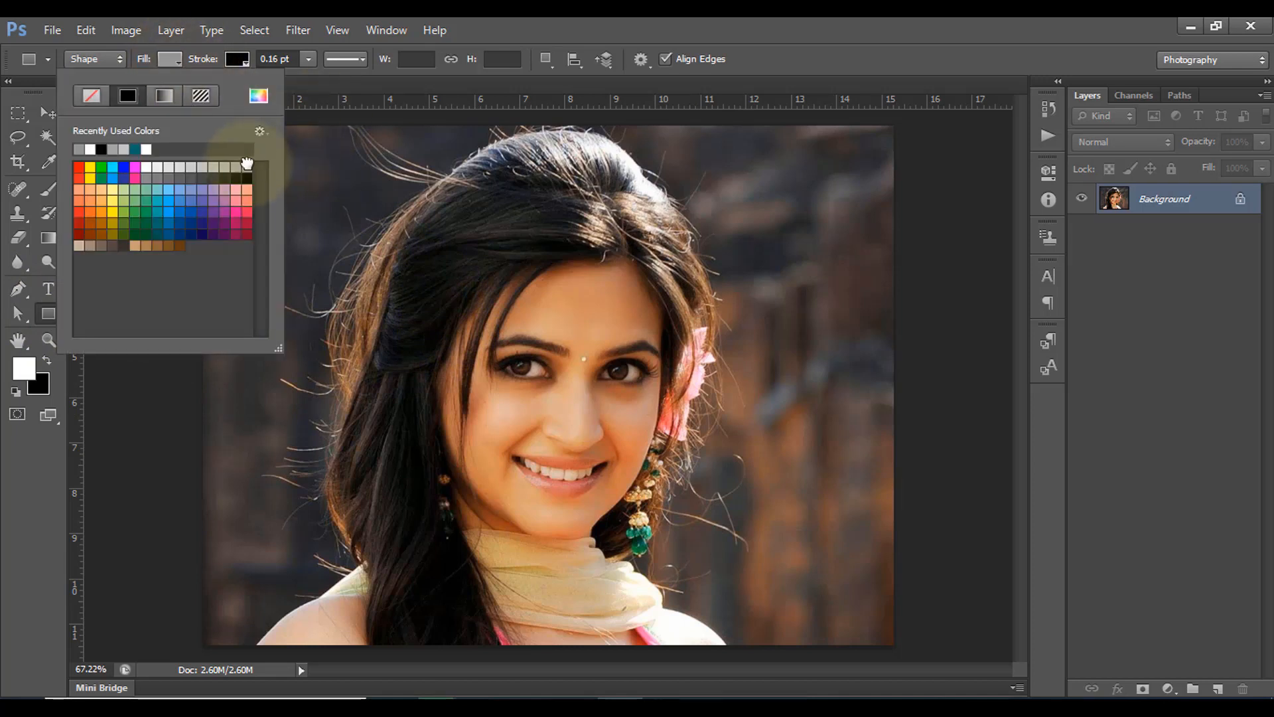
{"action": "left_click", "coordinate": [169, 58]}
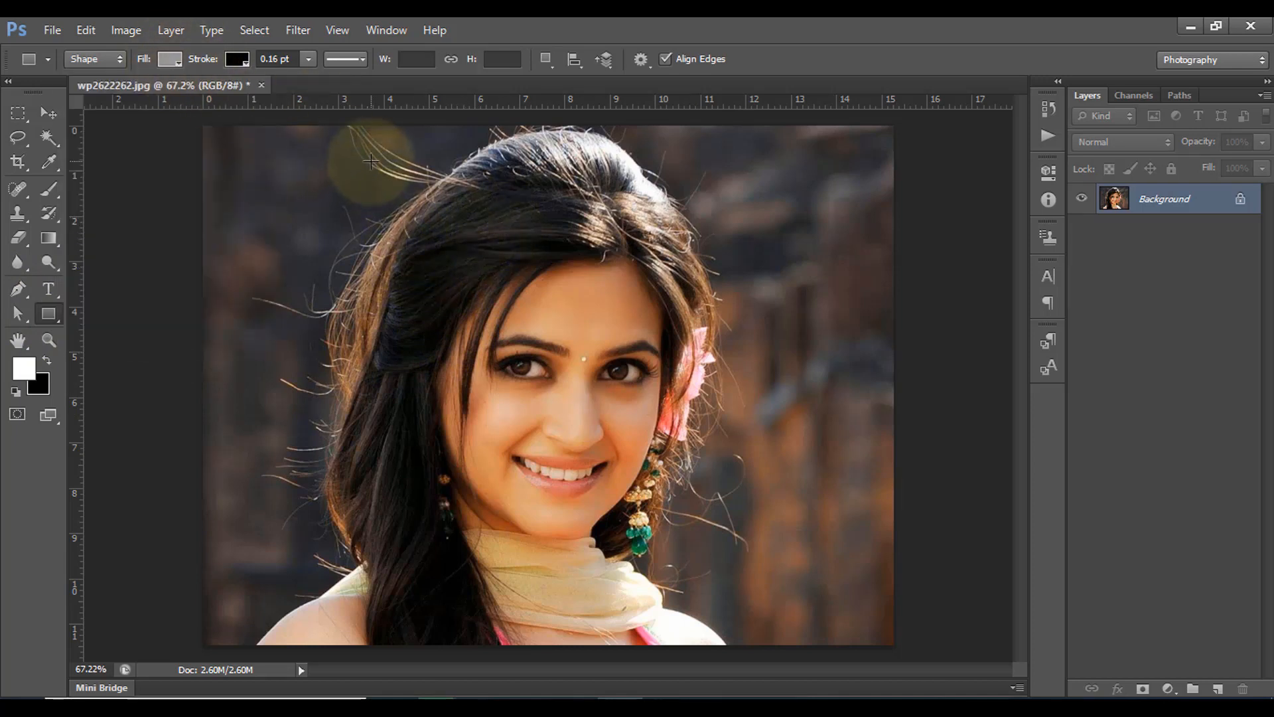
{"action": "left_click_drag", "start_coordinate": [370, 161], "coordinate": [455, 552]}
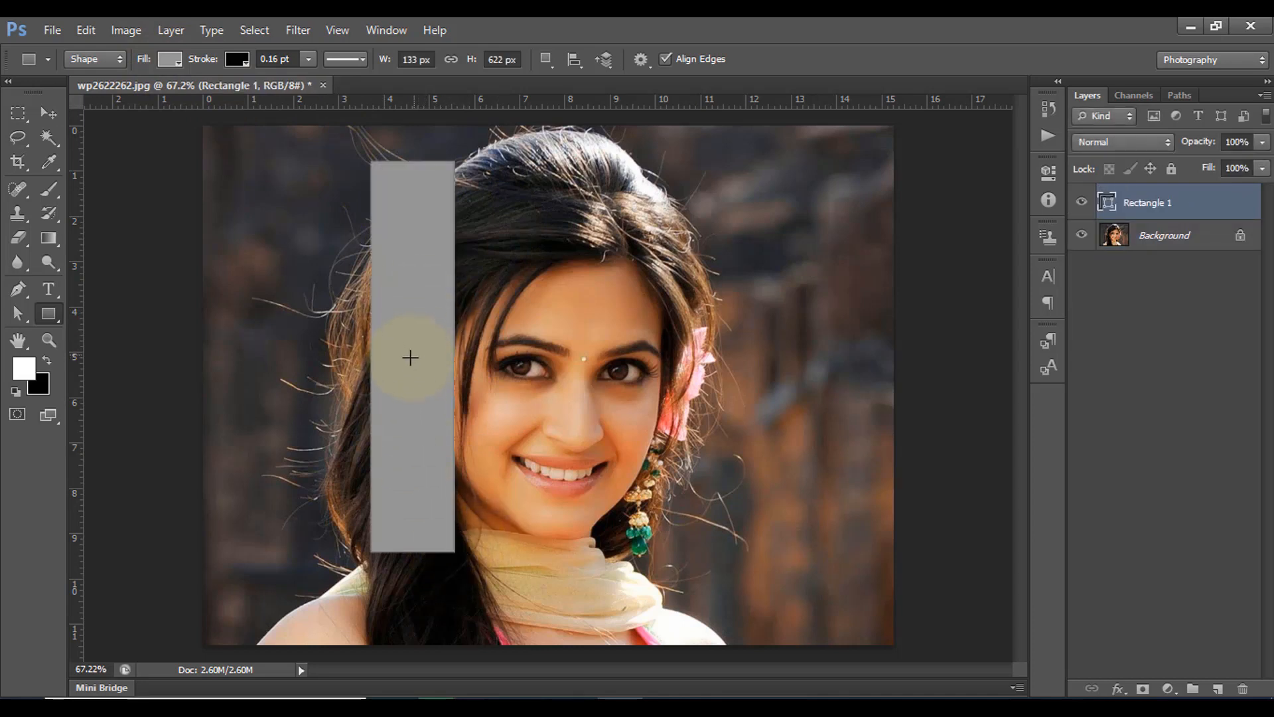
Stretch the rectangle upward from its top edge to a height of about 629 px
{"action": "key", "text": "ctrl+t"}
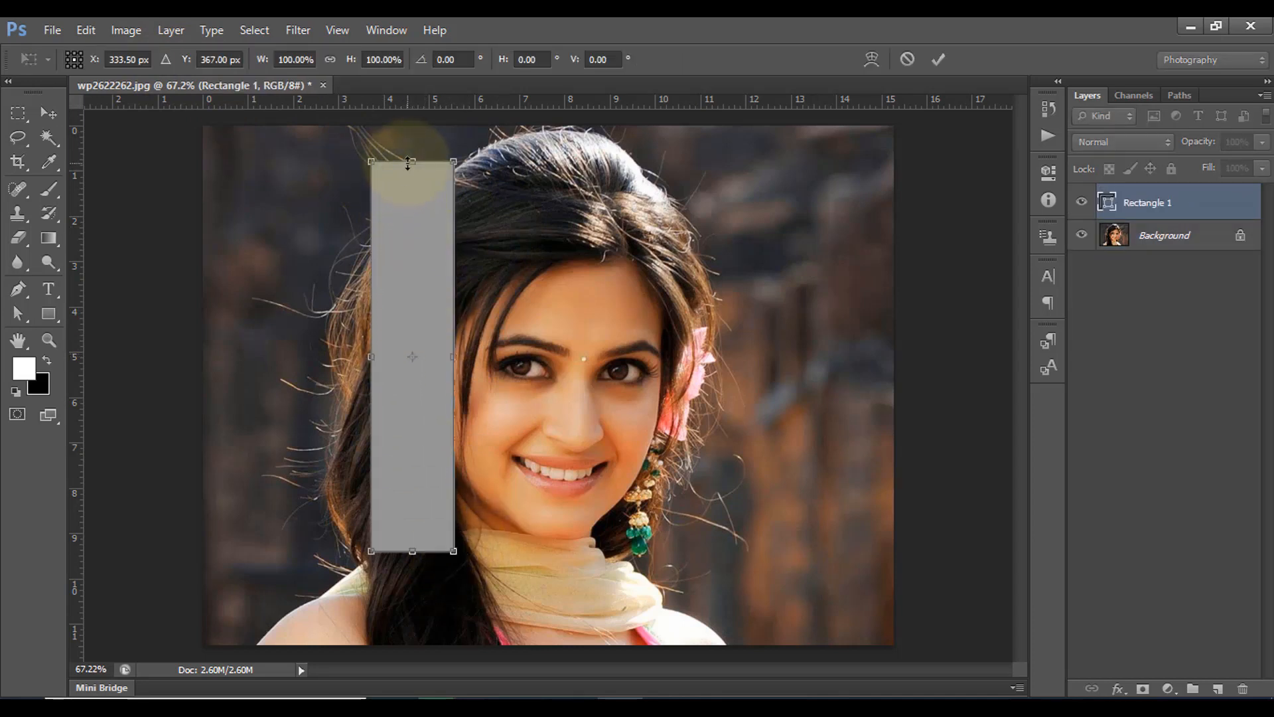
{"action": "left_click_drag", "start_coordinate": [408, 163], "coordinate": [408, 157]}
{"action": "key", "text": "Return"}
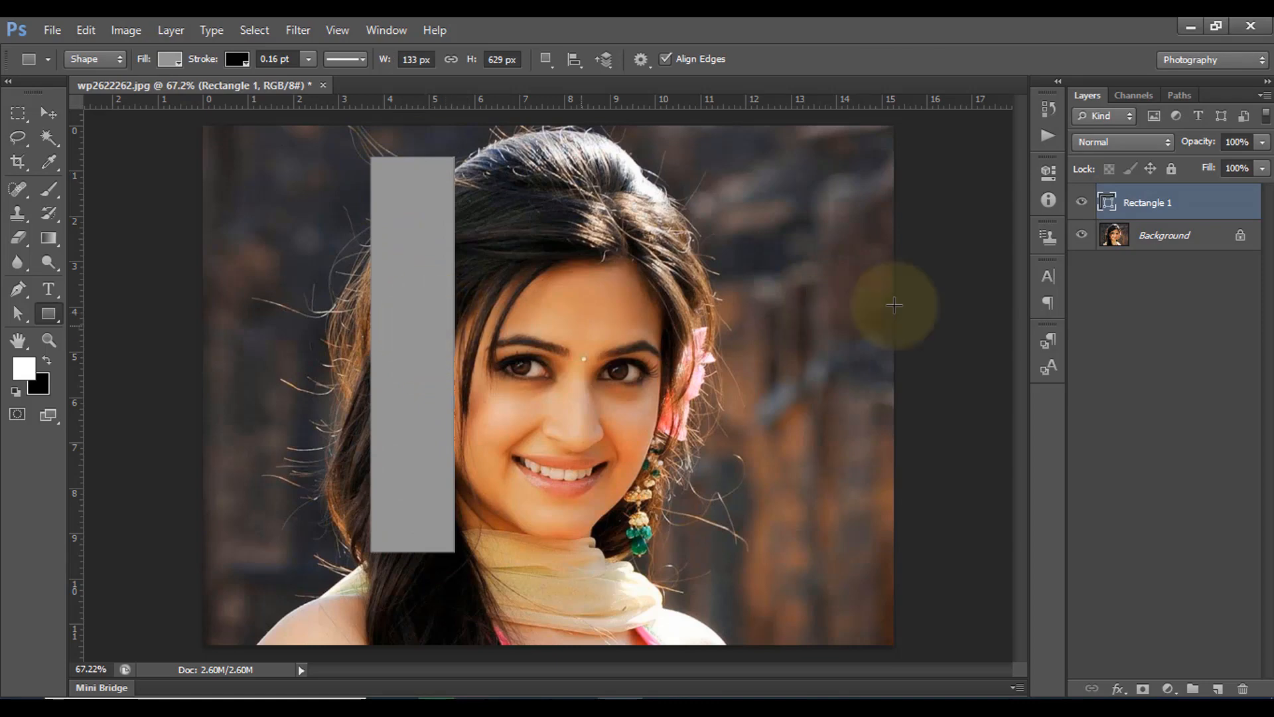
Give the rectangle layer a white (ffffff) stroke positioned Inside with a size of 6 px
{"action": "right_click", "coordinate": [1168, 200]}
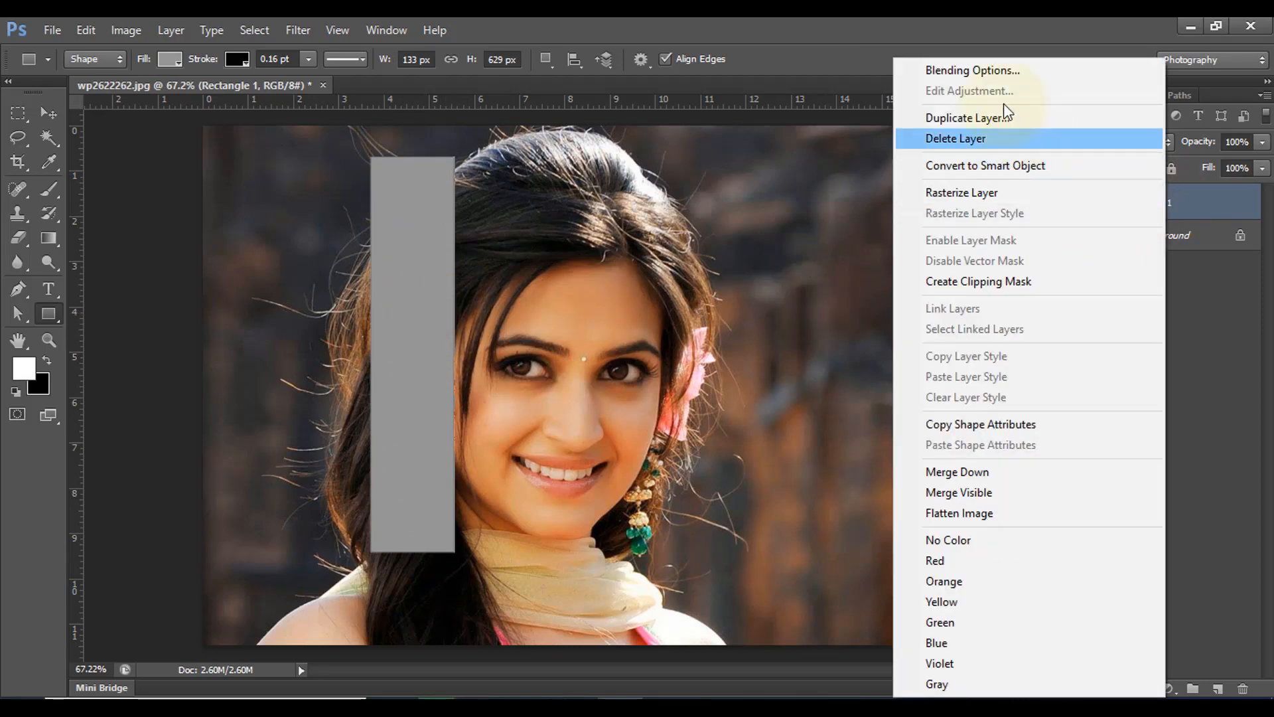
{"action": "left_click", "coordinate": [979, 69]}
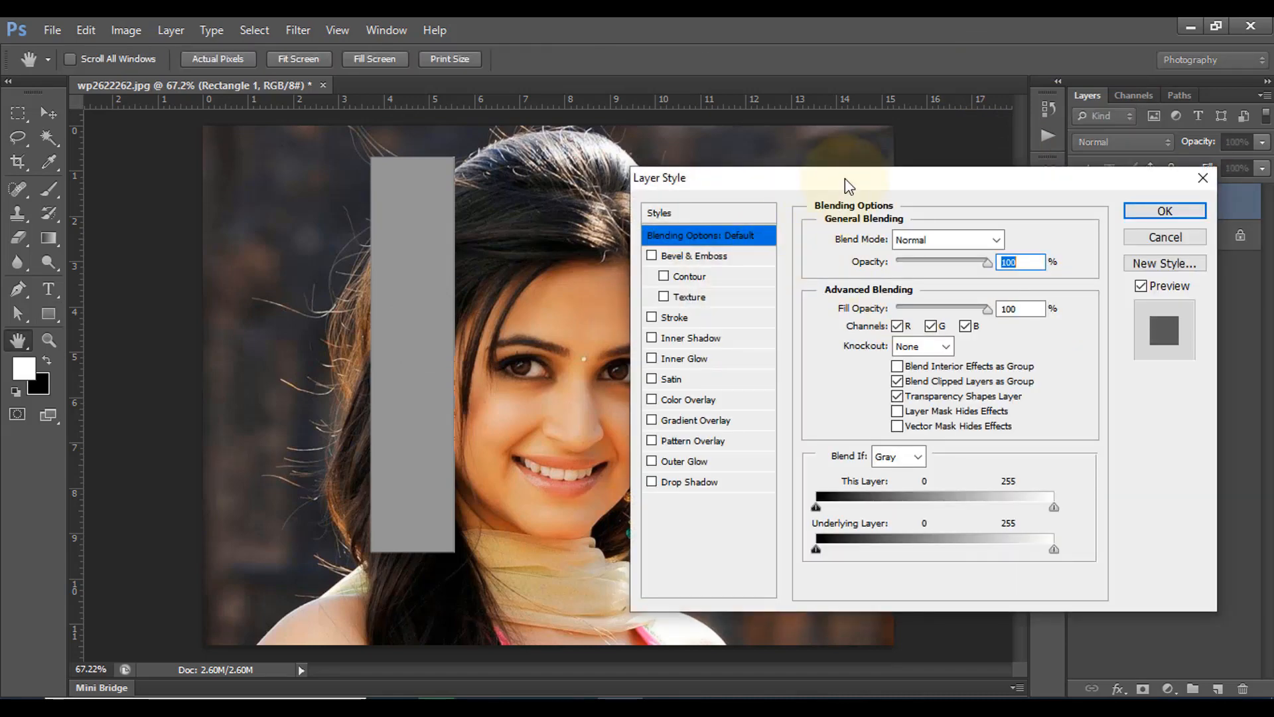
{"action": "left_click_drag", "start_coordinate": [845, 178], "coordinate": [813, 169]}
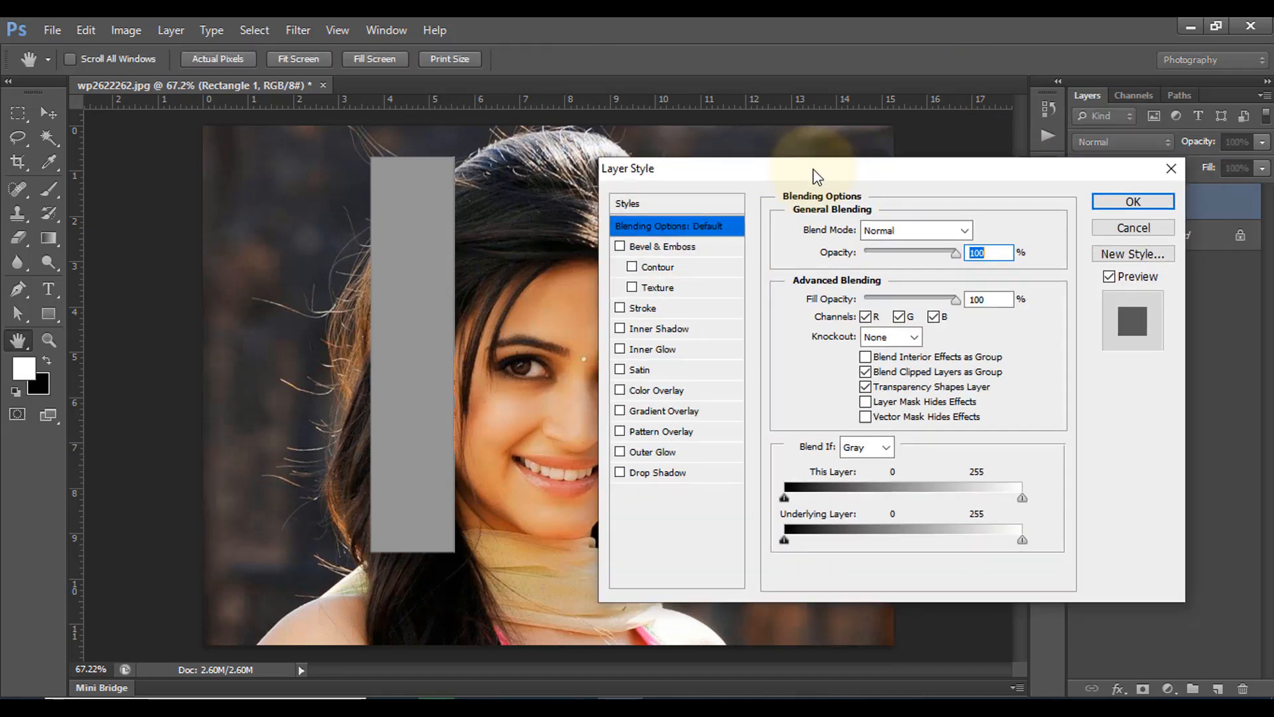
{"action": "left_click", "coordinate": [642, 307]}
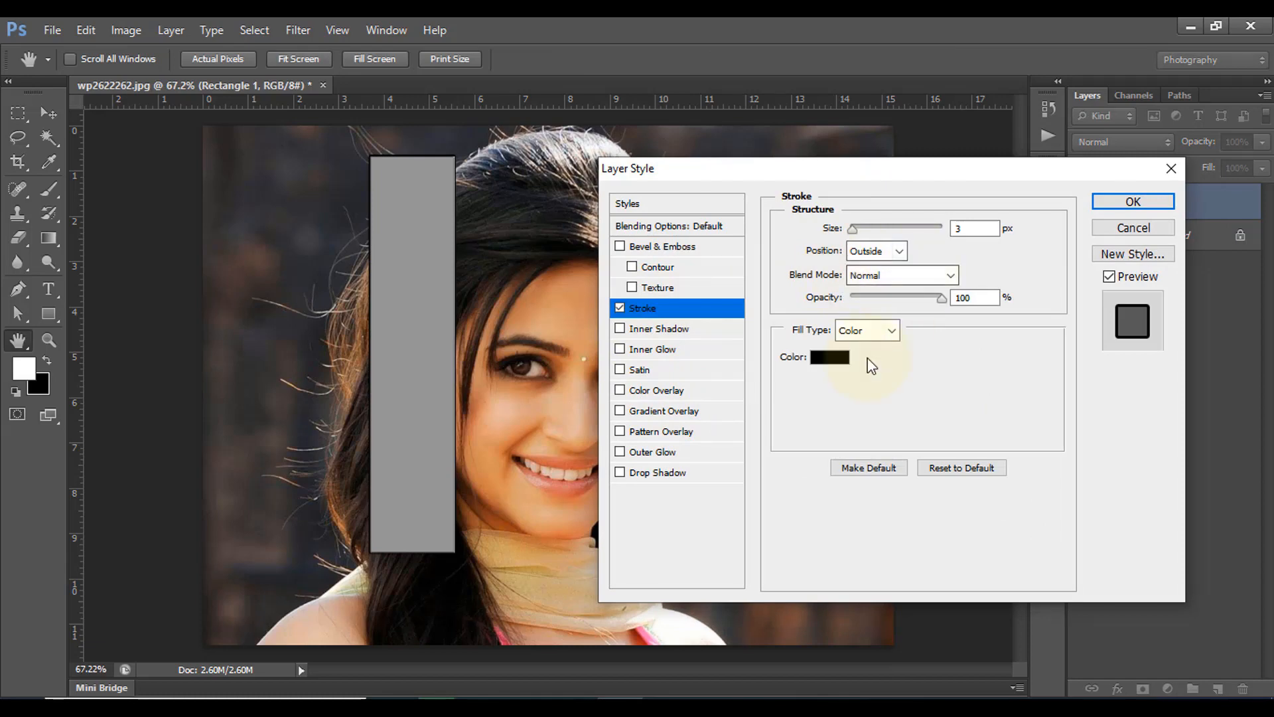
{"action": "left_click", "coordinate": [829, 357]}
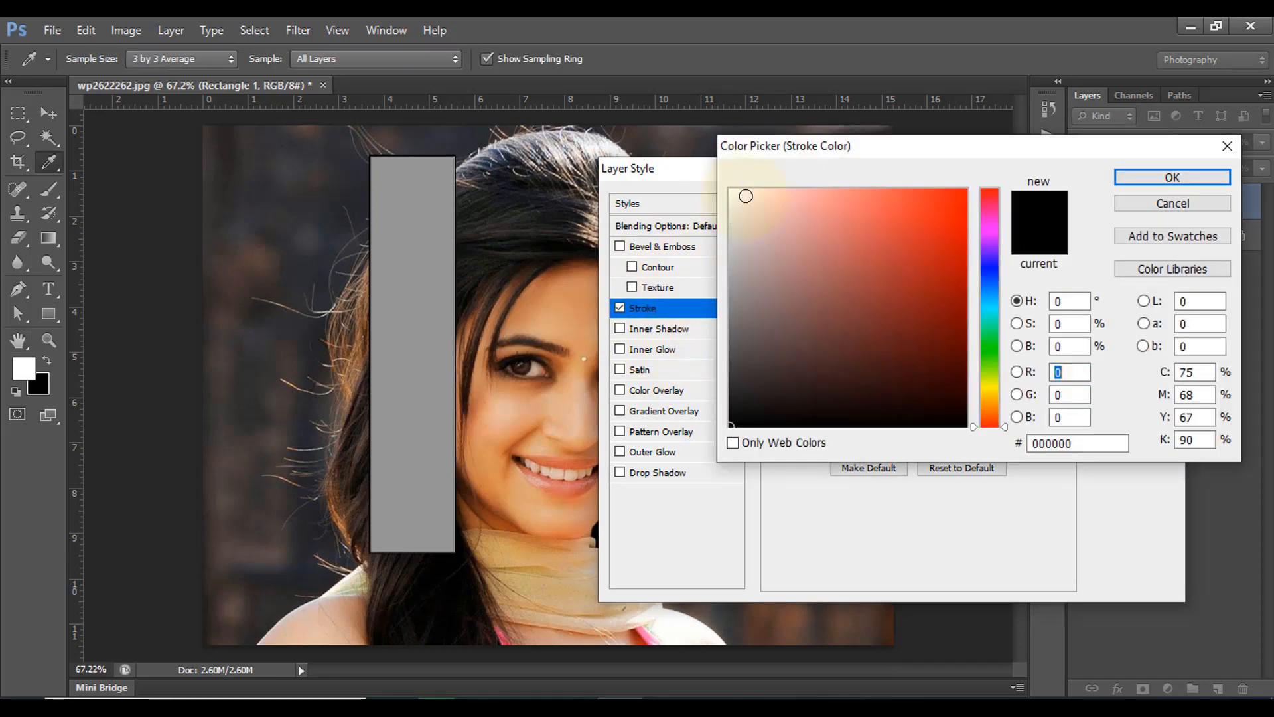
{"action": "left_click", "coordinate": [730, 190]}
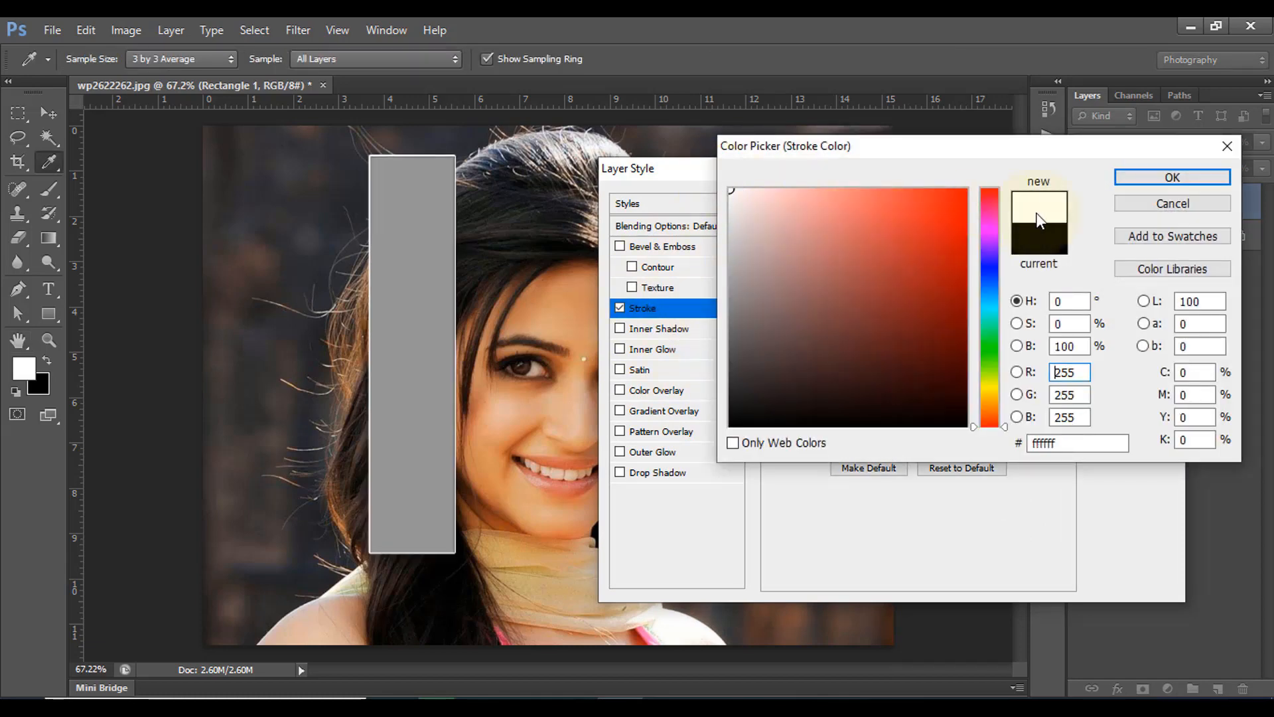
{"action": "left_click", "coordinate": [1167, 178]}
{"action": "left_click", "coordinate": [870, 255]}
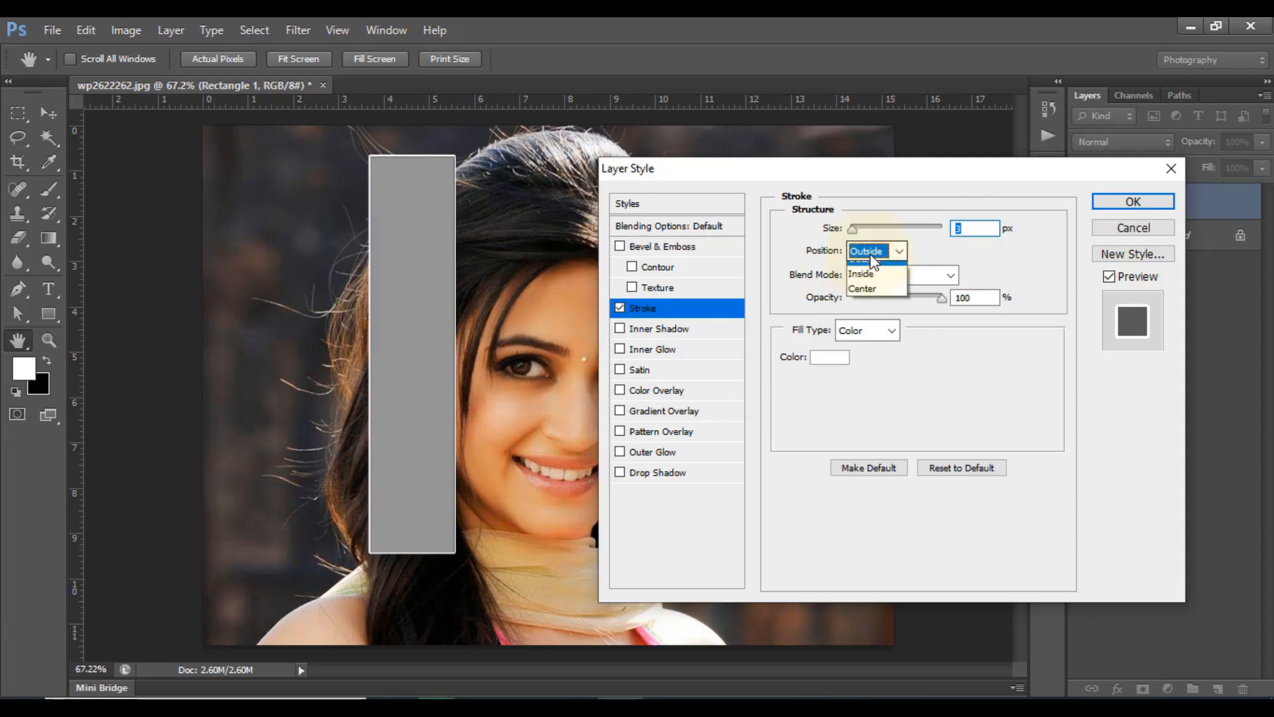
{"action": "left_click", "coordinate": [875, 278]}
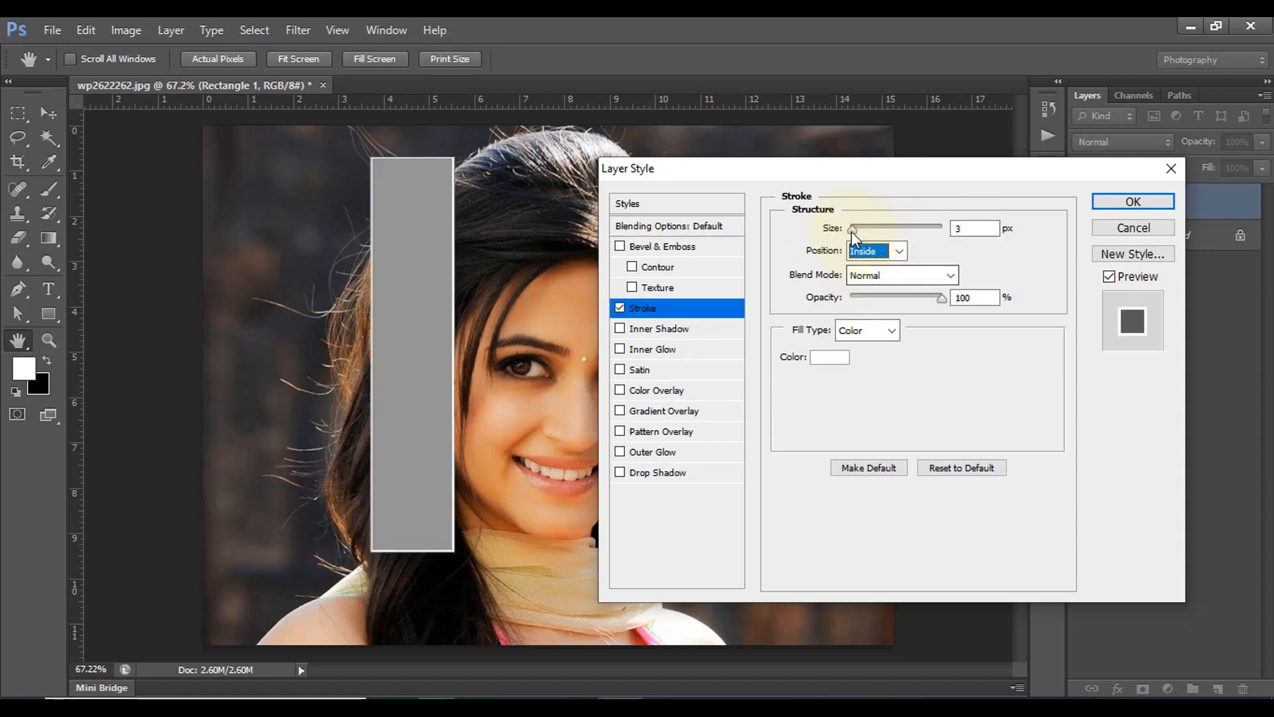
{"action": "left_click_drag", "start_coordinate": [852, 229], "coordinate": [855, 231]}
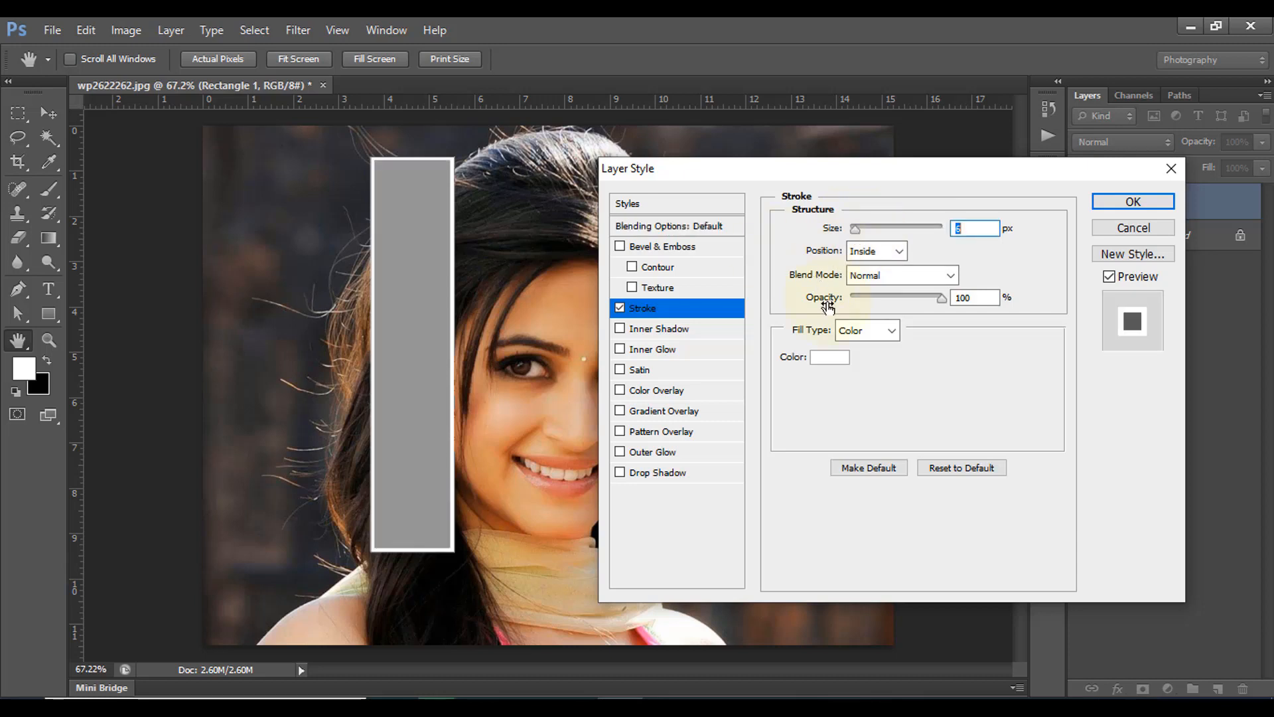
Add a drop shadow to the rectangle with Use Global Light enabled and a distance of 4 px, and apply the layer style
{"action": "left_click", "coordinate": [665, 477]}
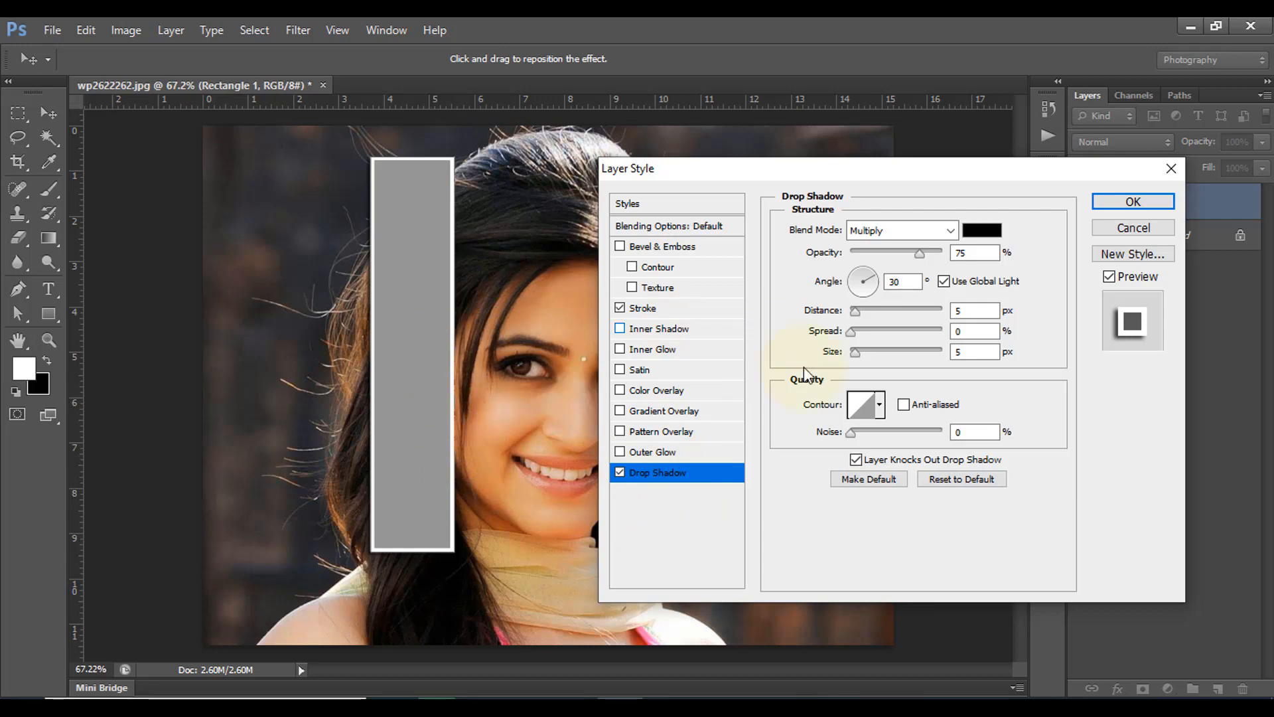
{"action": "left_click", "coordinate": [944, 282]}
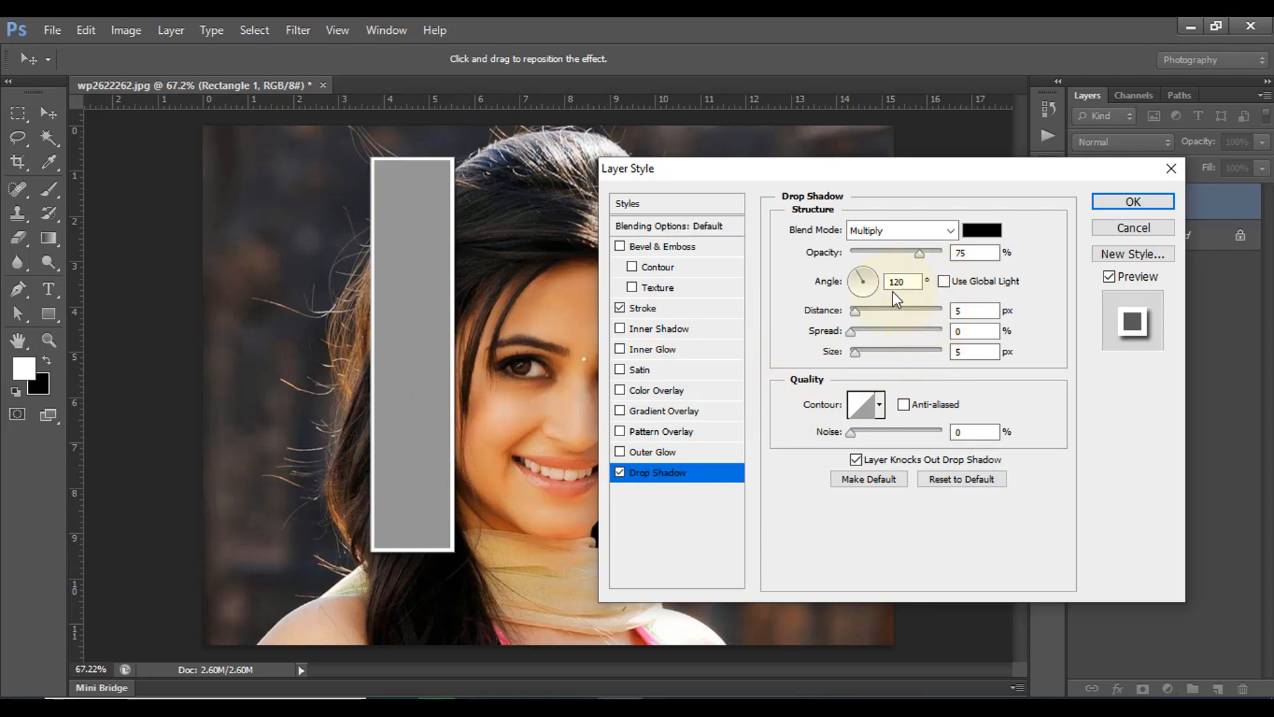
{"action": "left_click", "coordinate": [944, 282]}
{"action": "left_click", "coordinate": [943, 282]}
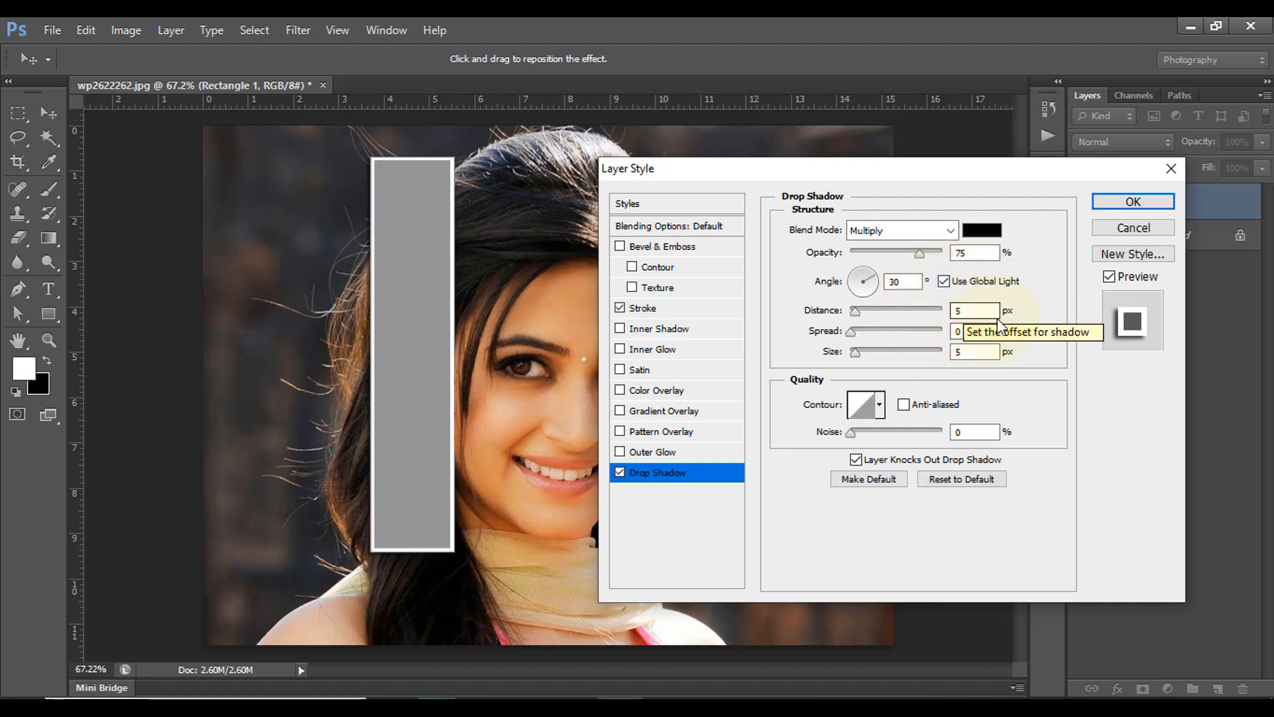
{"action": "left_click_drag", "start_coordinate": [856, 311], "coordinate": [852, 313]}
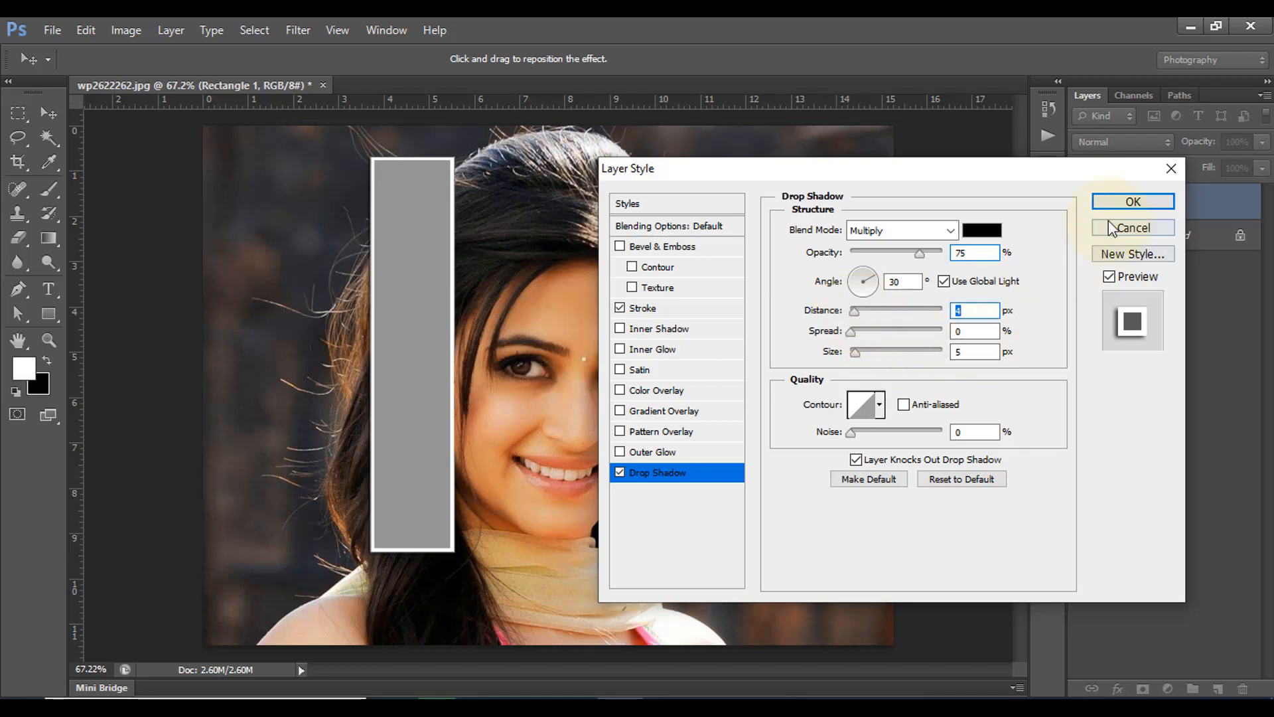
{"action": "key", "text": "Return"}
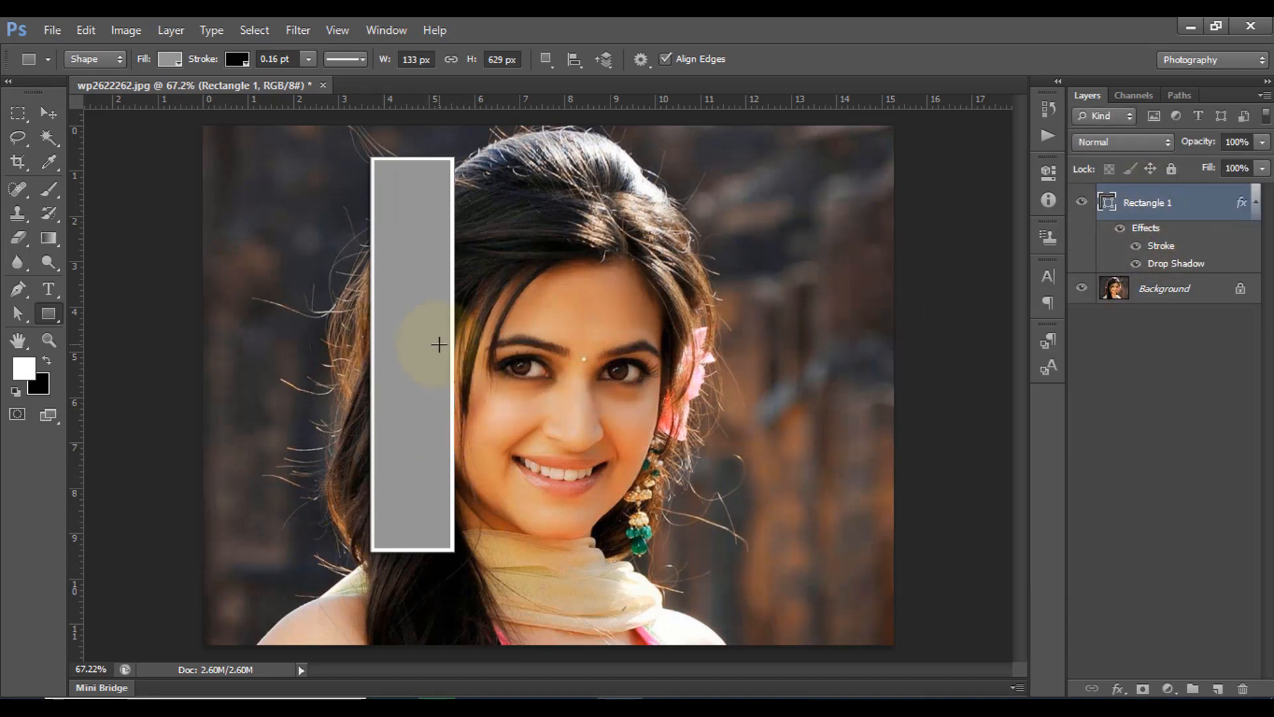
Duplicate the rectangle four times, placing the copies side by side at staggered heights across the face with slight overlaps
{"action": "left_click", "coordinate": [48, 112]}
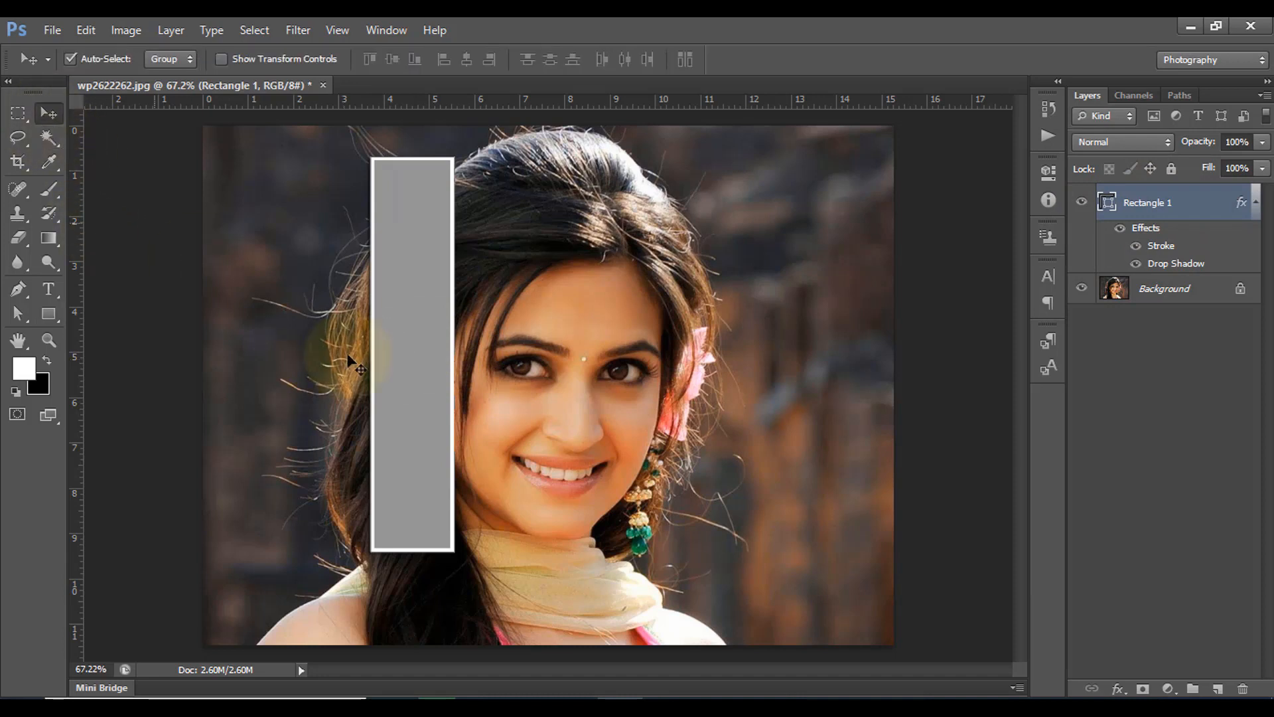
{"action": "left_click_drag", "start_coordinate": [407, 392], "coordinate": [475, 427]}
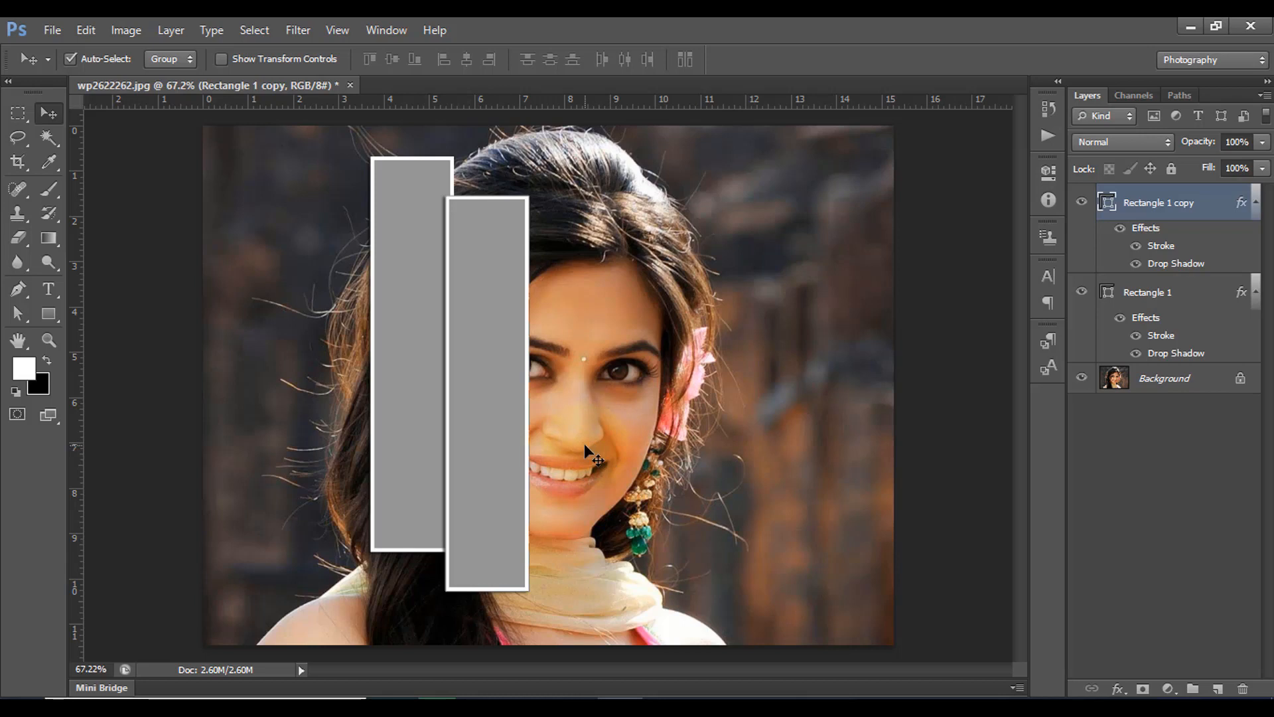
{"action": "left_click_drag", "start_coordinate": [504, 447], "coordinate": [609, 428]}
{"action": "mouse_move", "coordinate": [680, 403]}
{"action": "left_mouse_down"}
{"action": "mouse_move", "coordinate": [675, 385]}
{"action": "mouse_move", "coordinate": [685, 403]}
{"action": "left_mouse_up"}
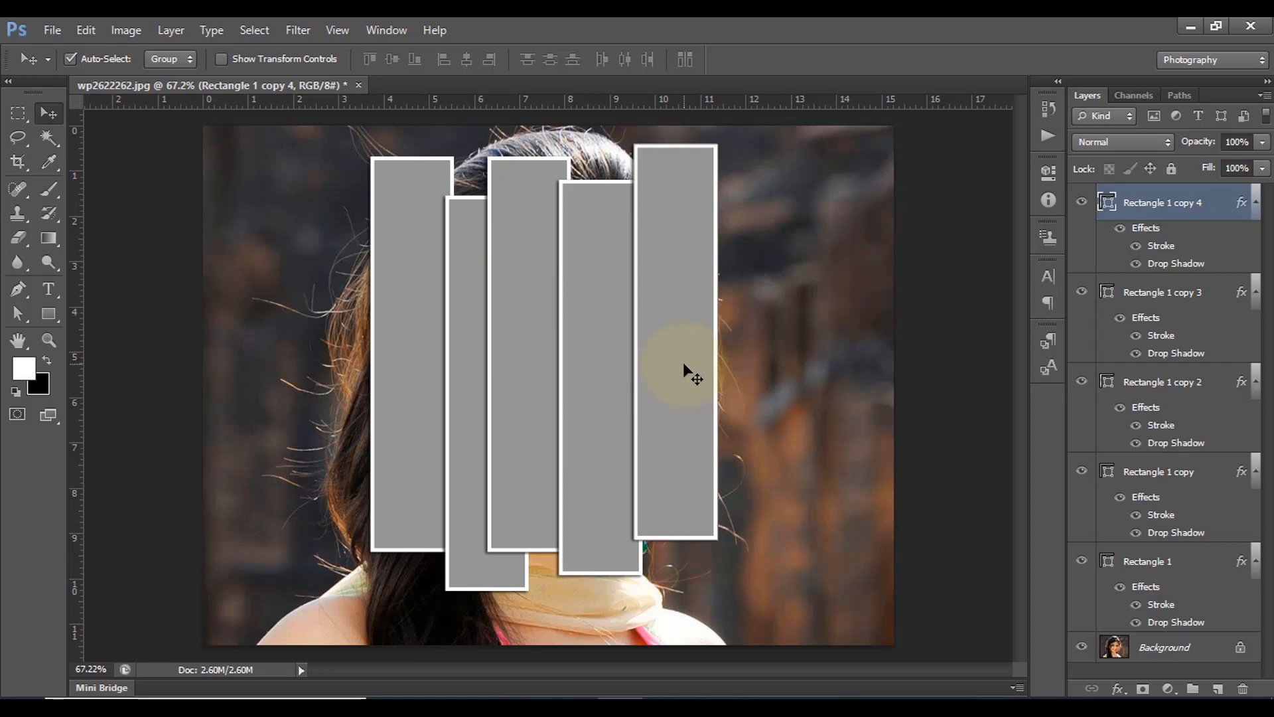
Rotate the leftmost strip slightly clockwise and shift it a little to the right with Free Transform
{"action": "left_click", "coordinate": [403, 349]}
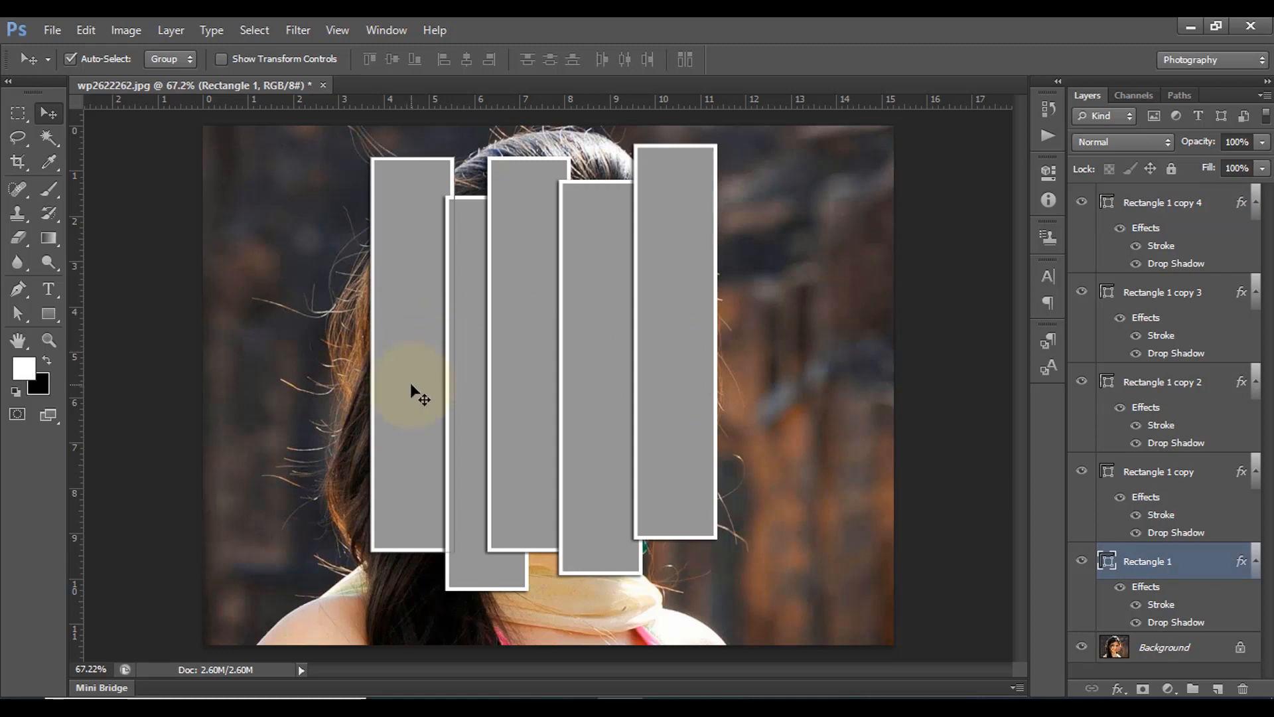
{"action": "key", "text": "ctrl+t"}
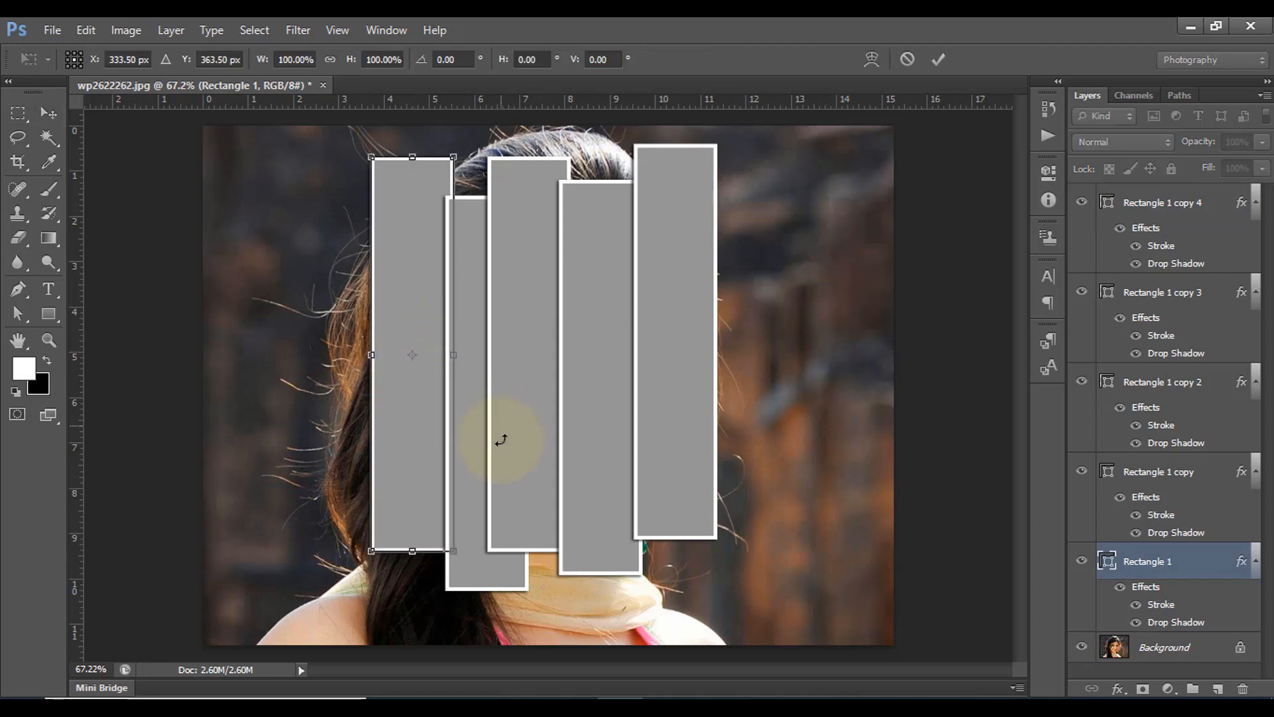
{"action": "left_click_drag", "start_coordinate": [556, 440], "coordinate": [561, 431]}
{"action": "left_click_drag", "start_coordinate": [419, 431], "coordinate": [424, 432]}
{"action": "left_click", "coordinate": [938, 60]}
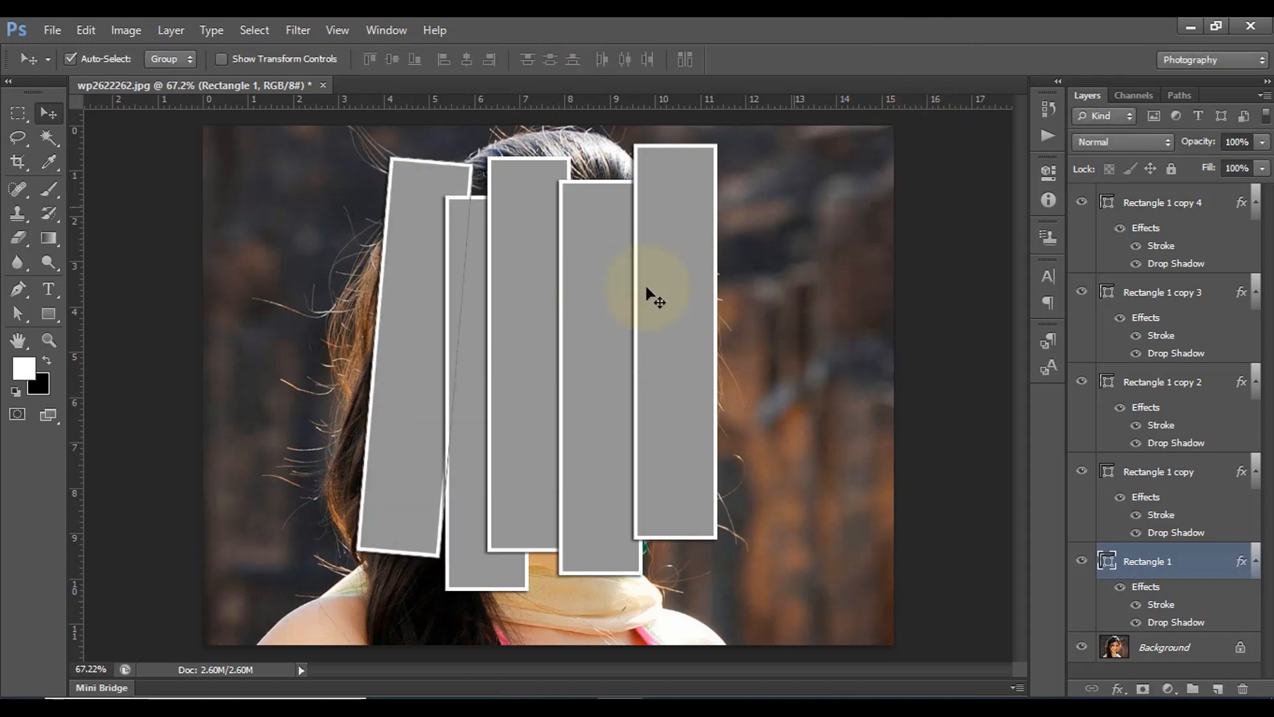
Rotate the second strip from the left to about -3.04° and move it up and left to overlap the first strip
{"action": "left_click", "coordinate": [473, 423]}
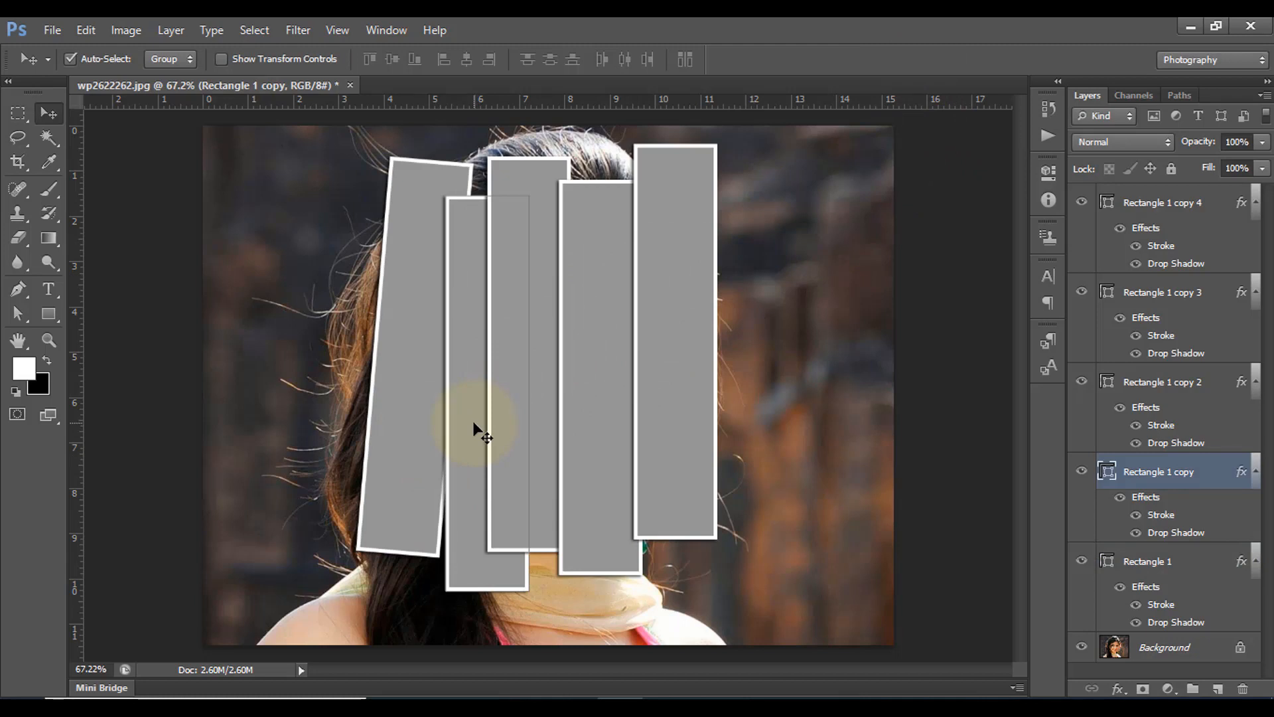
{"action": "key", "text": "ctrl+t"}
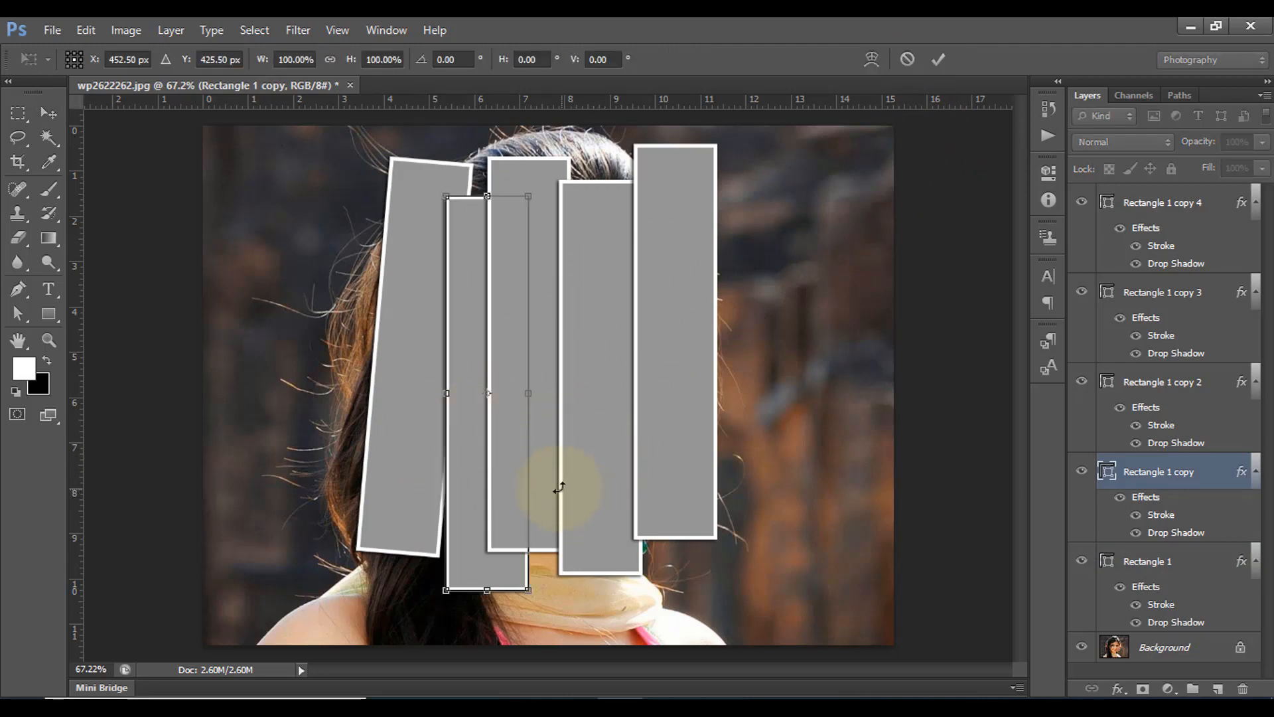
{"action": "left_click_drag", "start_coordinate": [583, 463], "coordinate": [582, 453]}
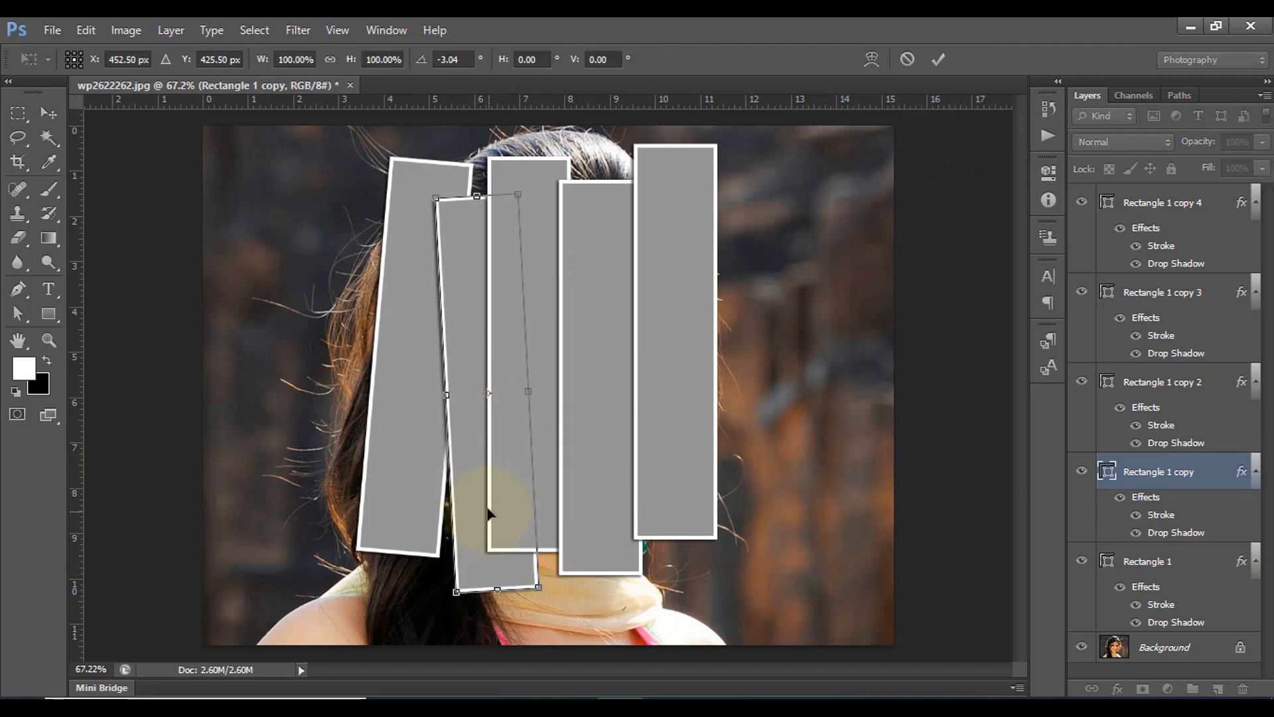
{"action": "left_click_drag", "start_coordinate": [488, 514], "coordinate": [476, 502]}
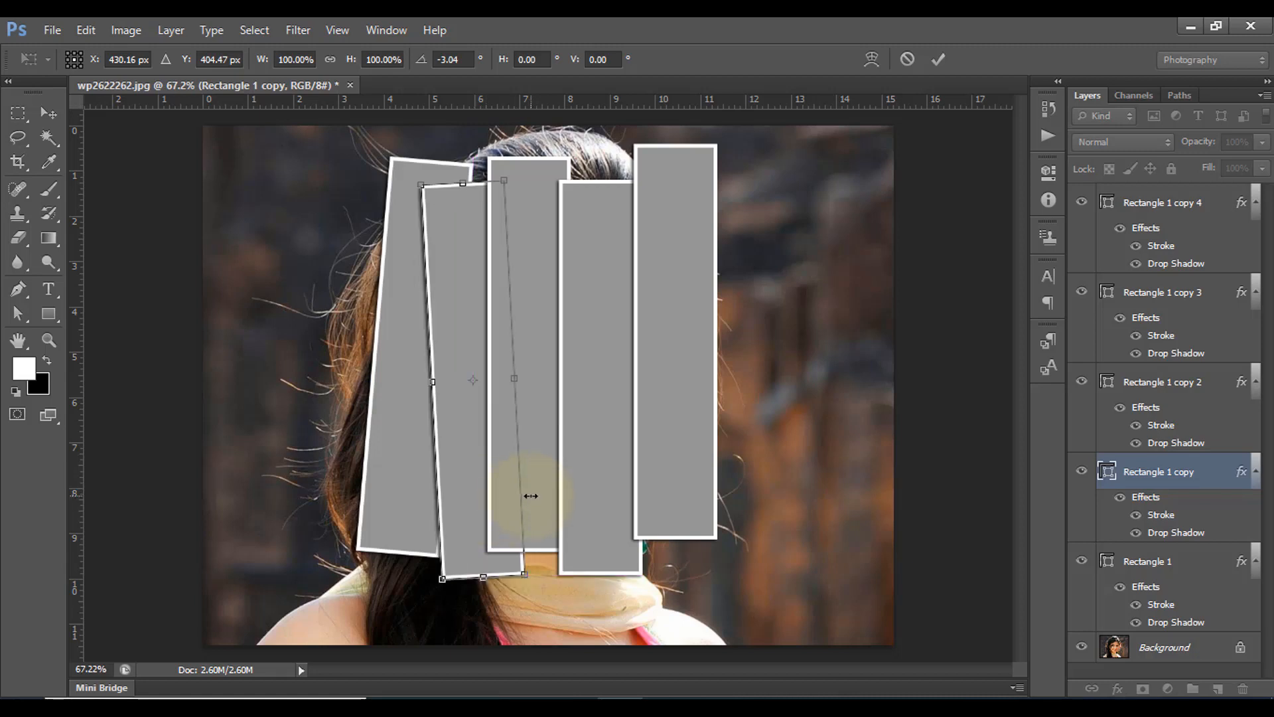
{"action": "key", "text": "Left"}
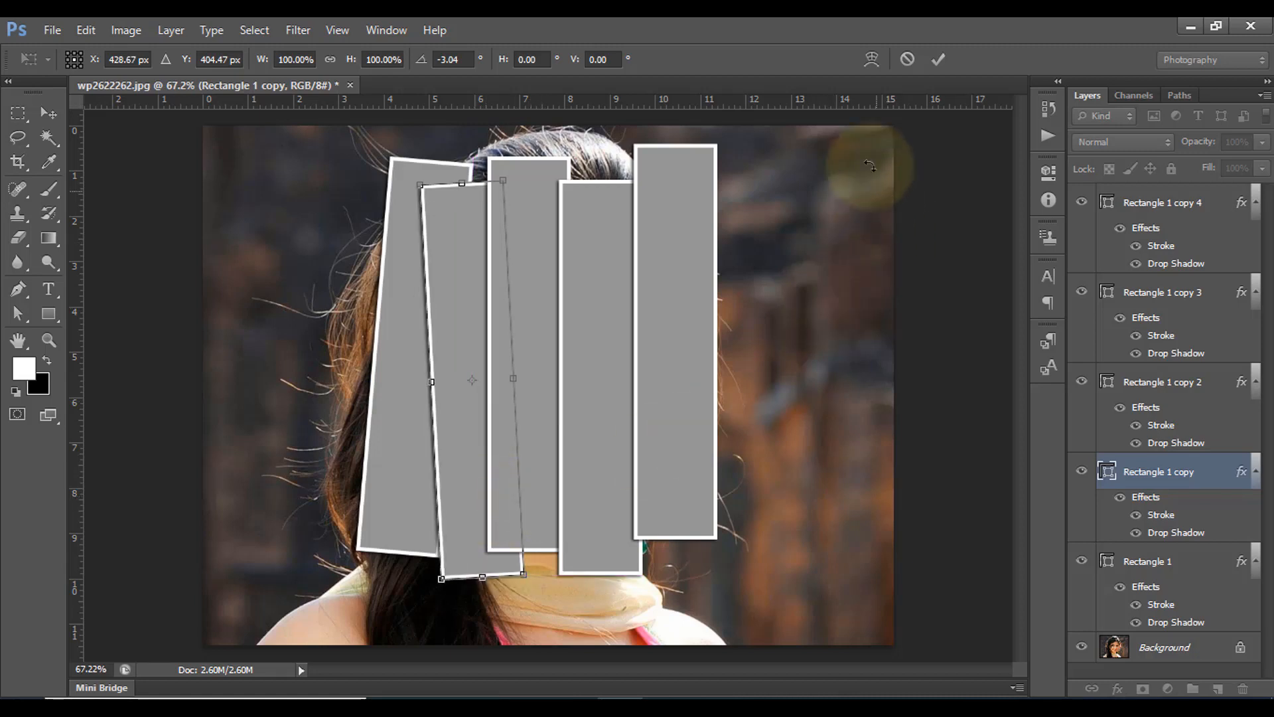
{"action": "left_click", "coordinate": [942, 61]}
Rotate the middle strip to about 0.28° and shift it right to about X 542 px, Y 368 px with Free Transform
{"action": "left_click", "coordinate": [544, 219]}
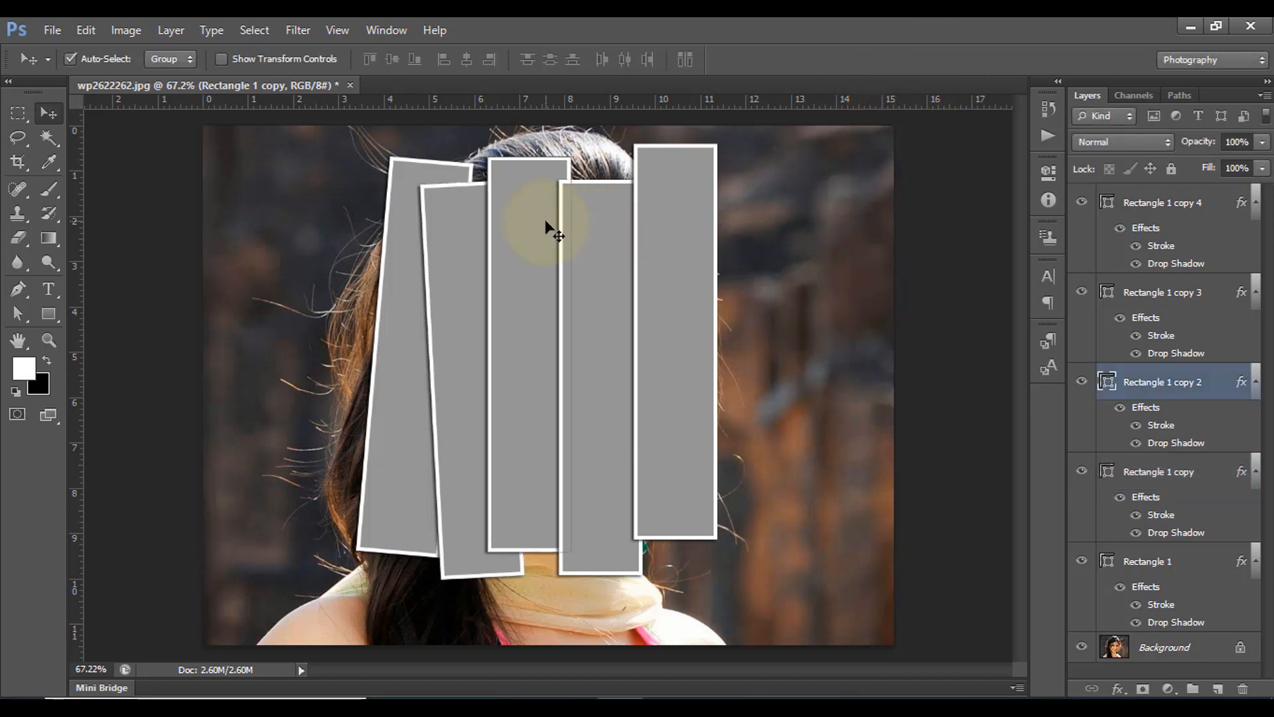
{"action": "key", "text": "ctrl+t"}
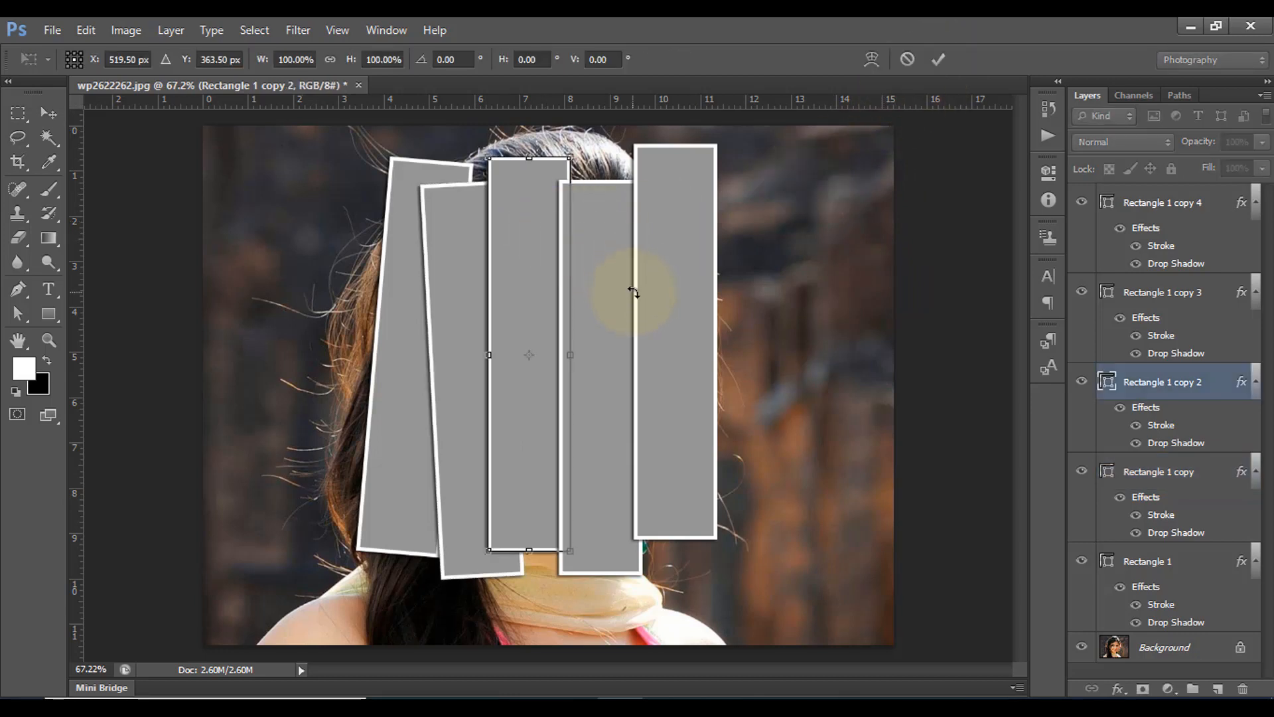
{"action": "mouse_move", "coordinate": [653, 313]}
{"action": "left_mouse_down"}
{"action": "mouse_move", "coordinate": [671, 314]}
{"action": "mouse_move", "coordinate": [667, 345]}
{"action": "mouse_move", "coordinate": [671, 322]}
{"action": "left_mouse_up"}
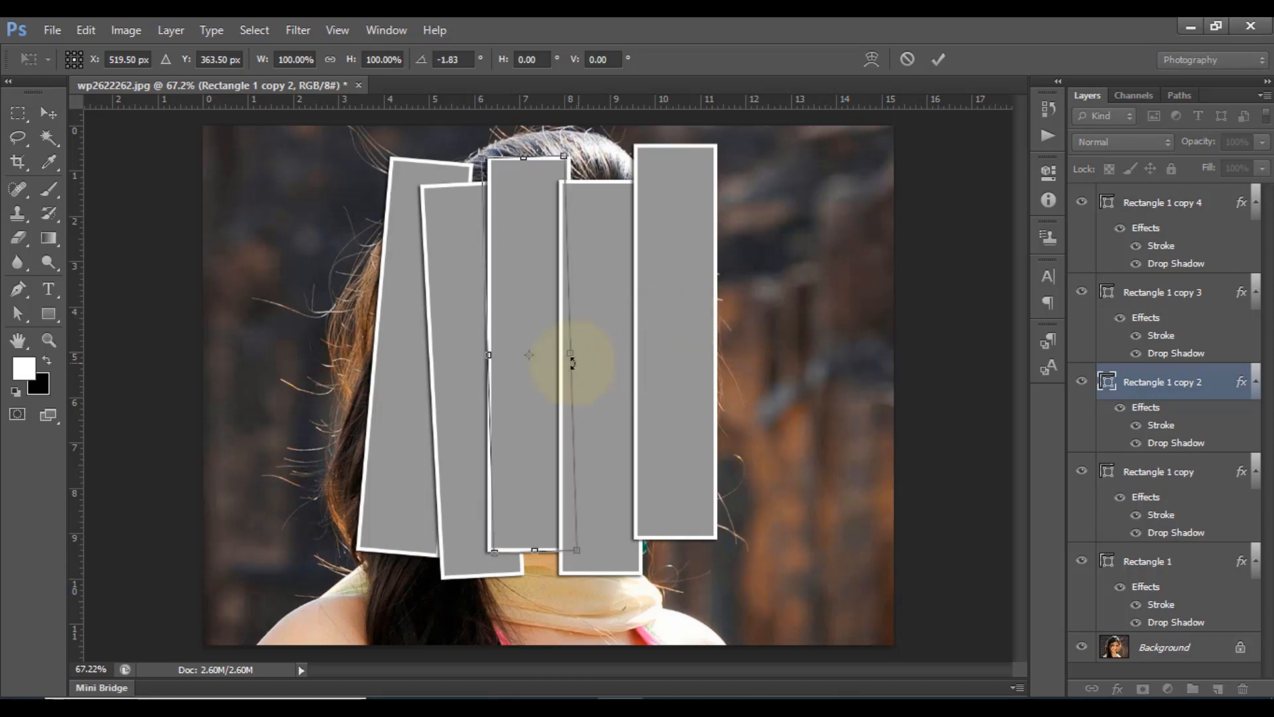
{"action": "left_click_drag", "start_coordinate": [531, 376], "coordinate": [559, 383]}
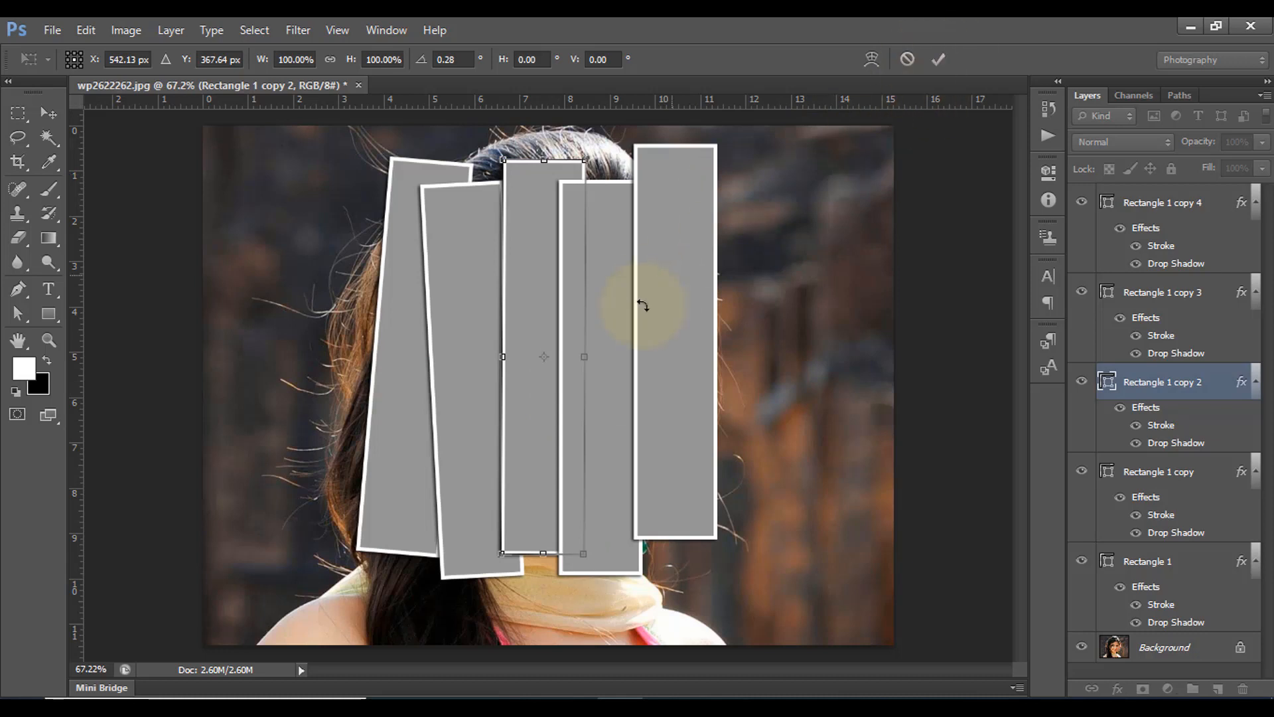
{"action": "left_click", "coordinate": [938, 61]}
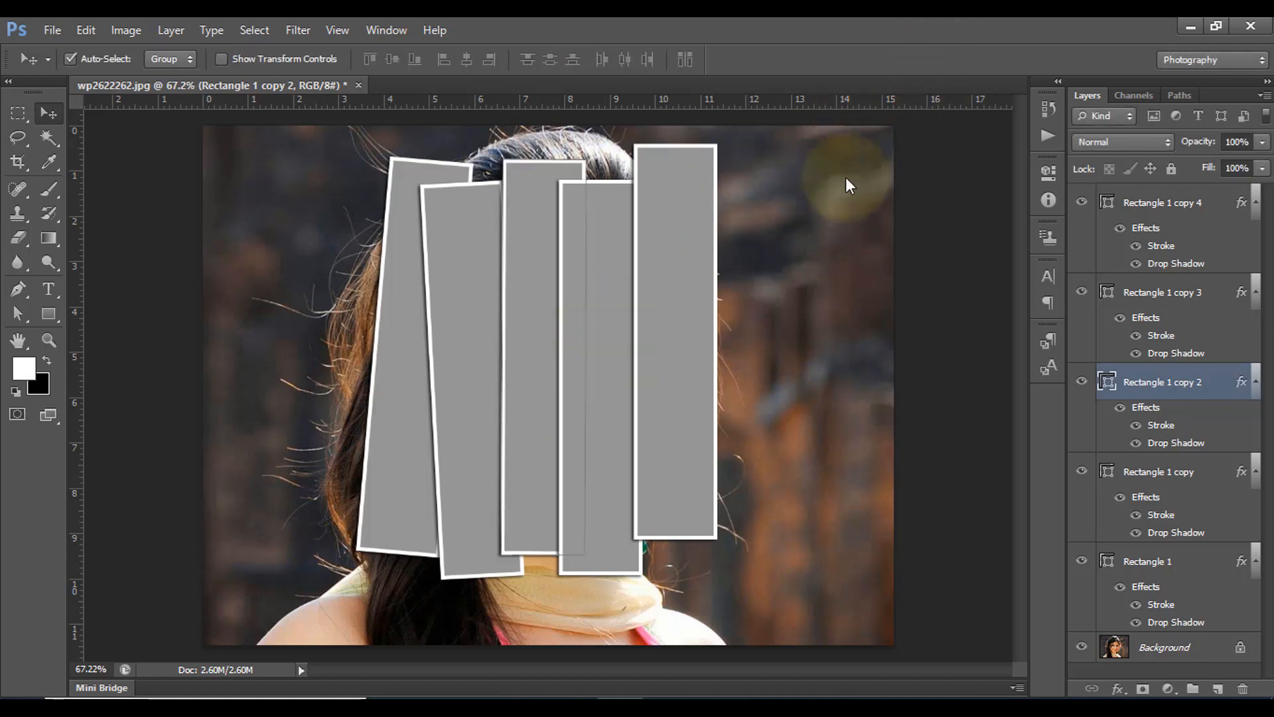
Rotate the fourth strip from the left to about -6.76° and reposition it at about X 642 px, Y 397 px, overlapping the middle strip
{"action": "left_click", "coordinate": [631, 286]}
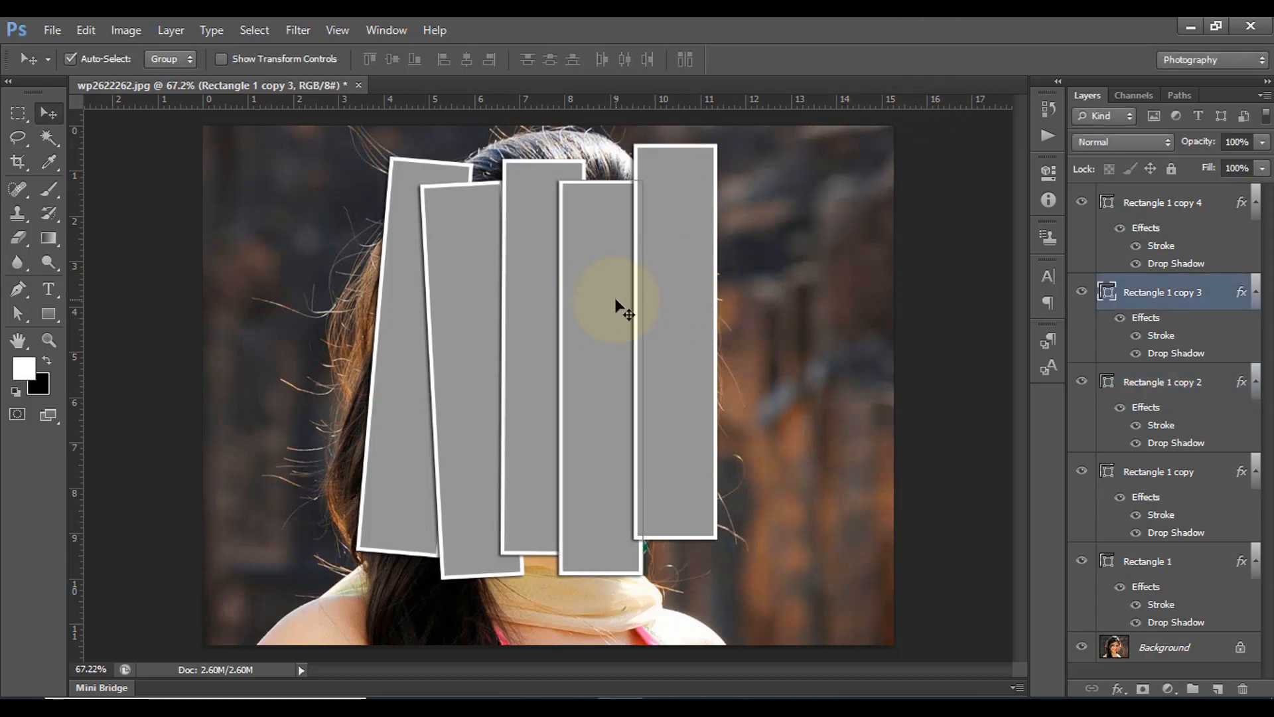
{"action": "key", "text": "ctrl+t"}
{"action": "left_click_drag", "start_coordinate": [691, 384], "coordinate": [706, 378]}
{"action": "left_click_drag", "start_coordinate": [632, 464], "coordinate": [644, 469]}
{"action": "key", "text": "Left"}
{"action": "key", "text": "Left"}
{"action": "key", "text": "Left"}
{"action": "key", "text": "Left"}
{"action": "key", "text": "Left"}
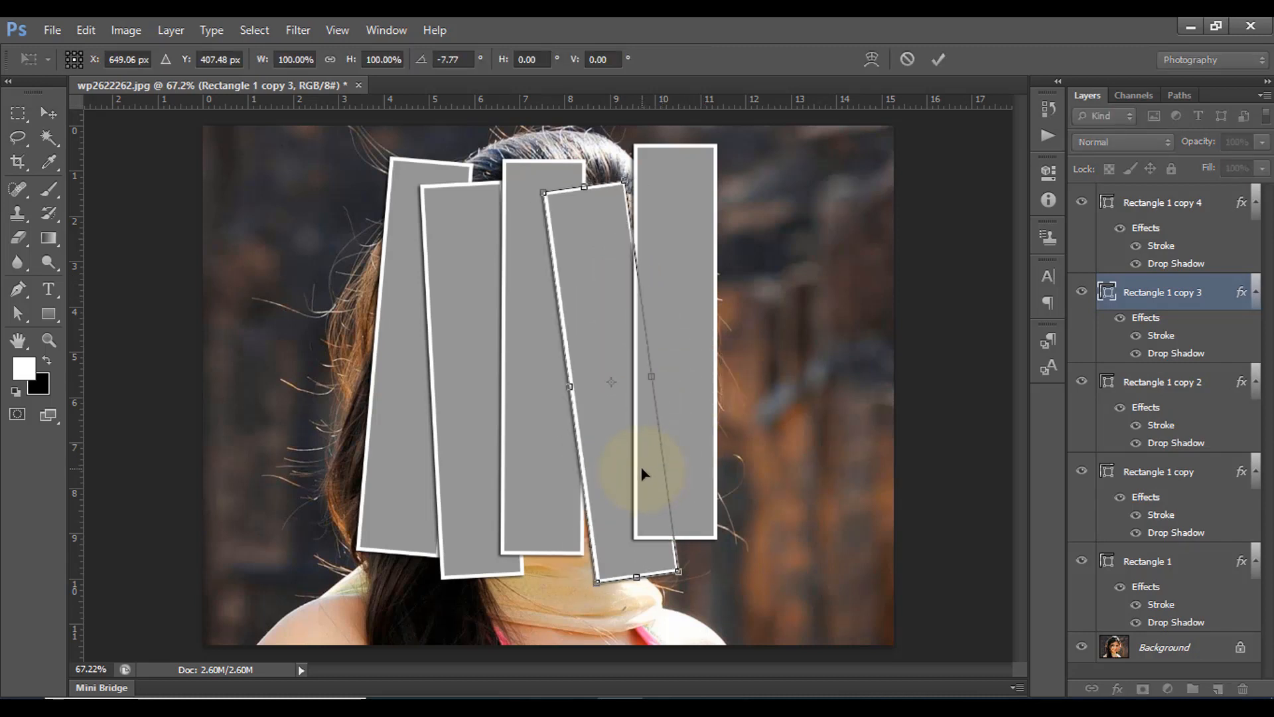
{"action": "left_click_drag", "start_coordinate": [730, 473], "coordinate": [734, 481]}
{"action": "key", "text": "Up"}
{"action": "key", "text": "Up"}
{"action": "key", "text": "Up"}
{"action": "key", "text": "Up"}
{"action": "key", "text": "Up"}
{"action": "key", "text": "Up"}
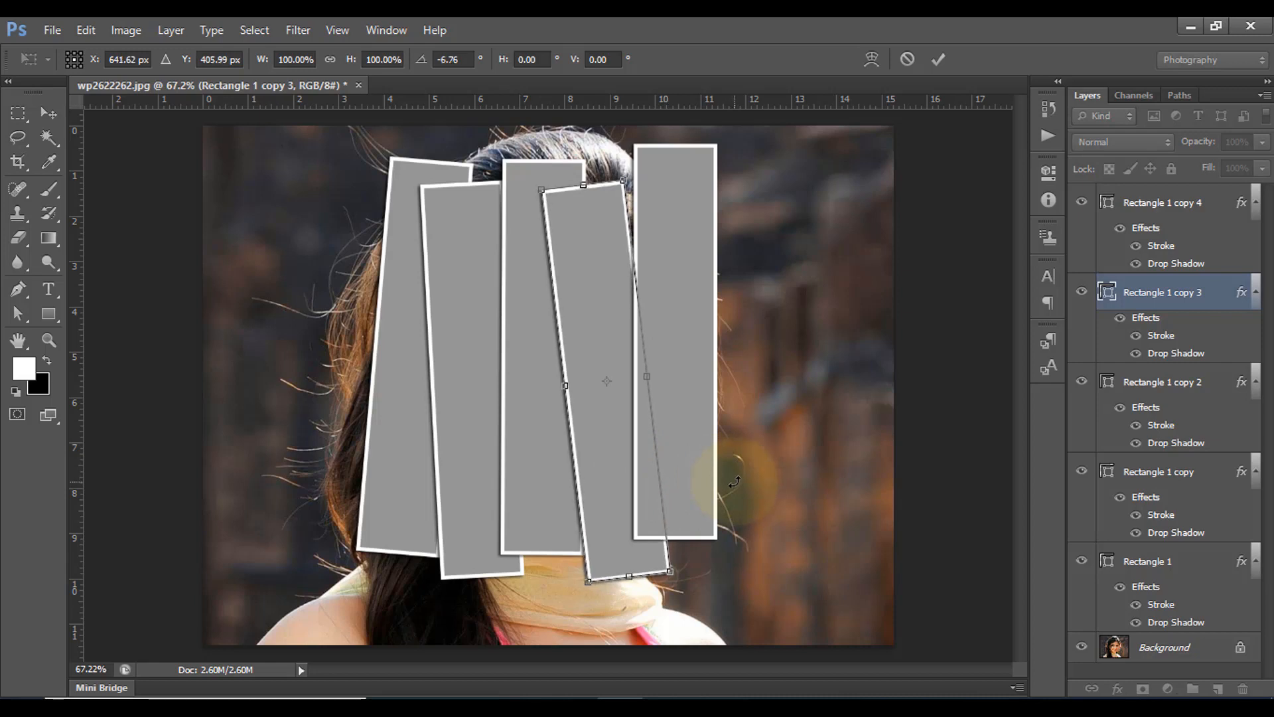
{"action": "key", "text": "Up"}
{"action": "key", "text": "Up"}
{"action": "key", "text": "Up"}
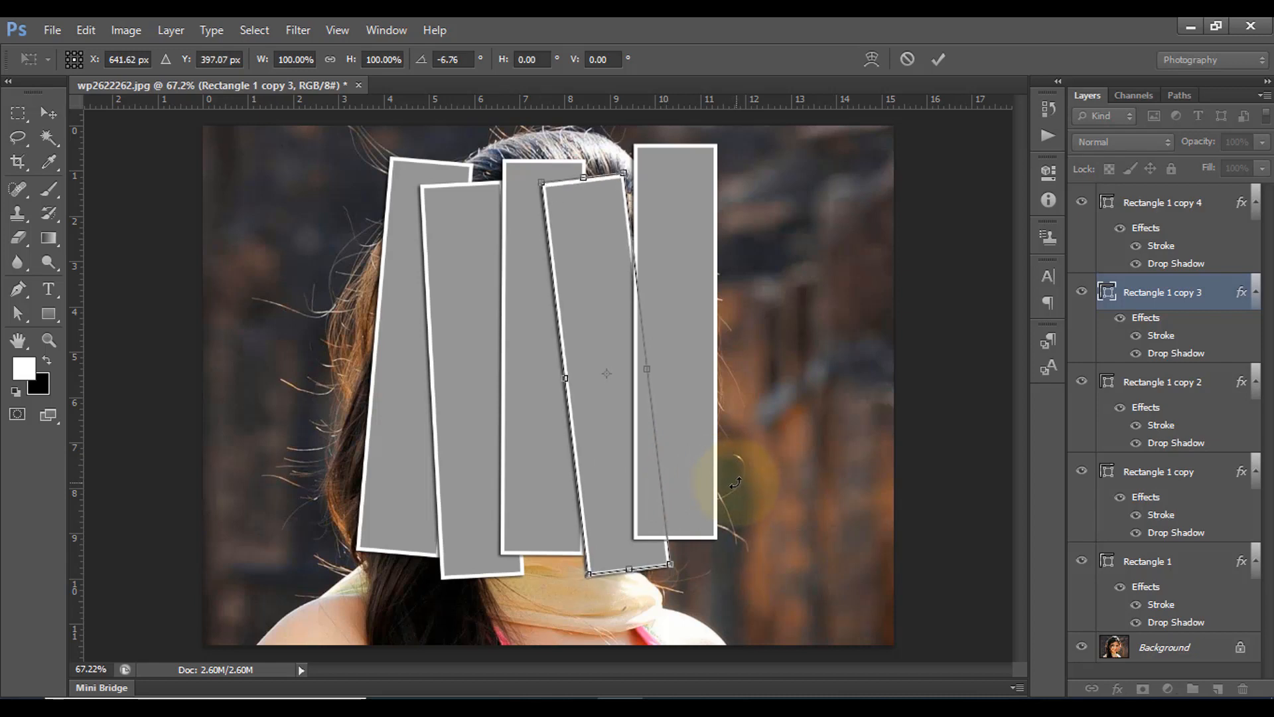
{"action": "left_click", "coordinate": [938, 59]}
Rotate the rightmost strip to about -4.20° with Free Transform and apply the transformation
{"action": "left_click", "coordinate": [690, 373]}
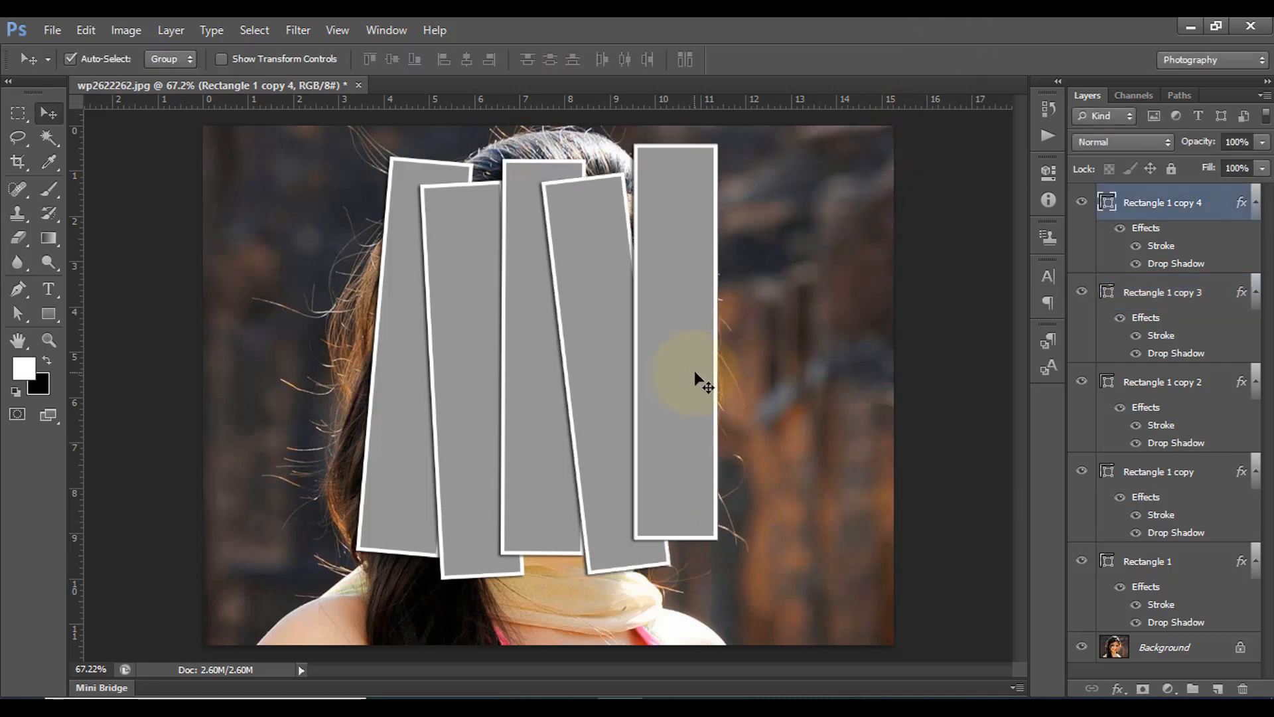
{"action": "key", "text": "ctrl+t"}
{"action": "left_click_drag", "start_coordinate": [801, 387], "coordinate": [800, 376]}
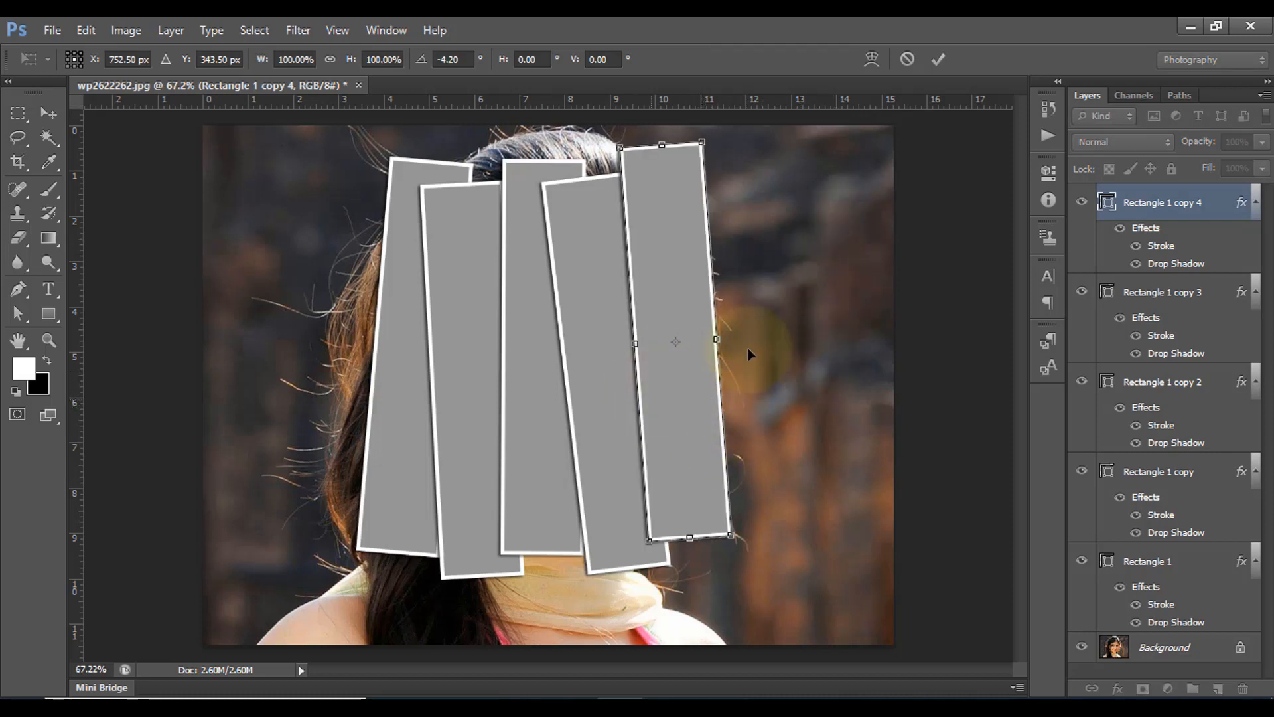
{"action": "left_click", "coordinate": [941, 58]}
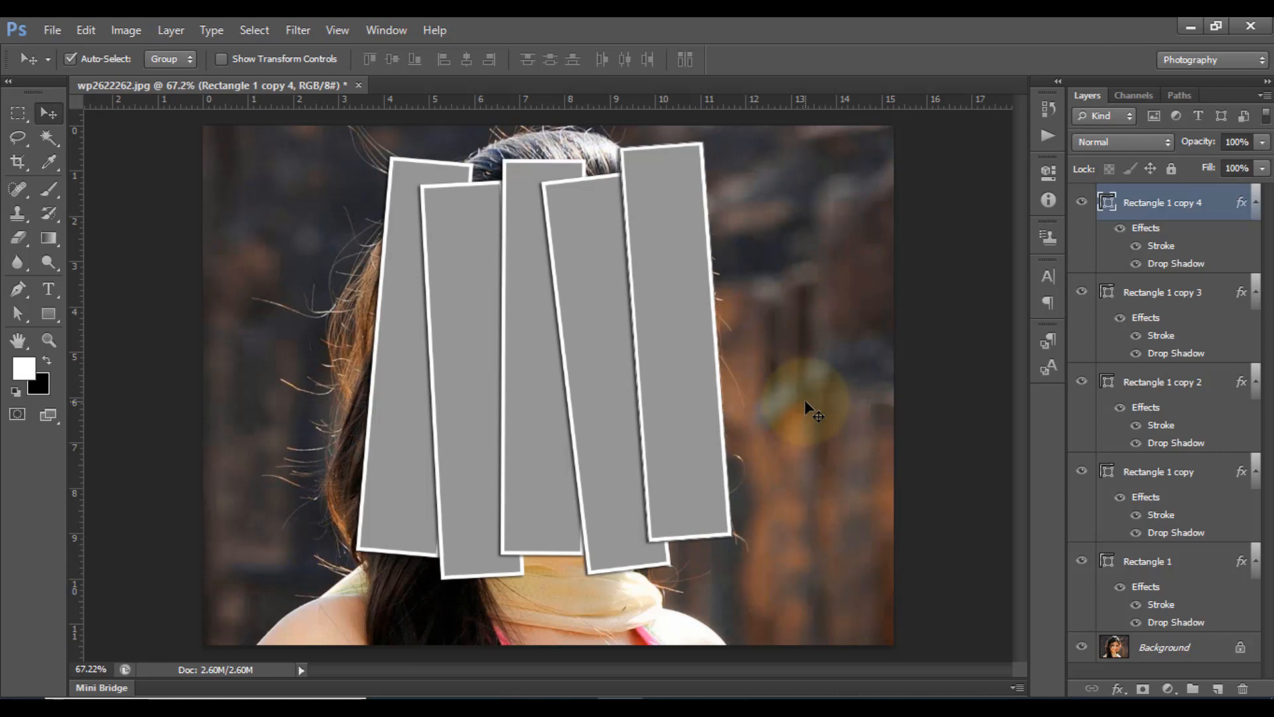
Duplicate the Background layer, place the copy directly above Rectangle 1, and clip it to that rectangle
{"action": "left_click", "coordinate": [1168, 653]}
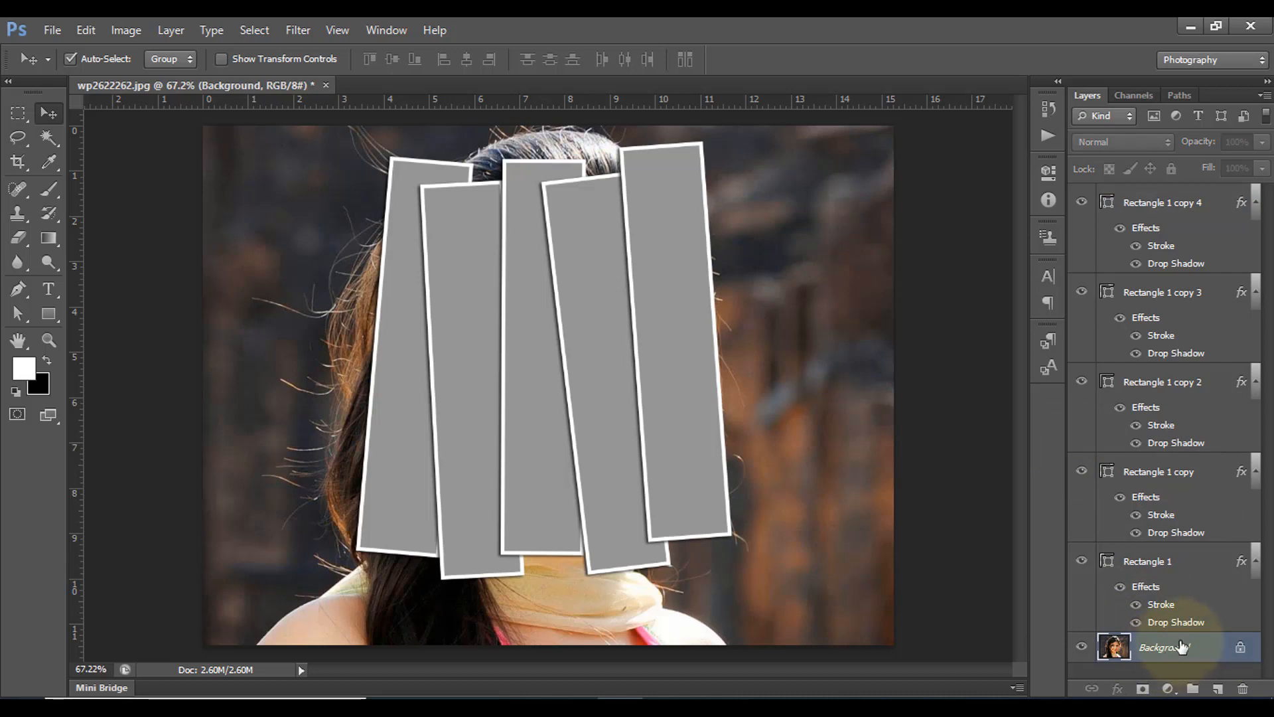
{"action": "key", "text": "ctrl+j"}
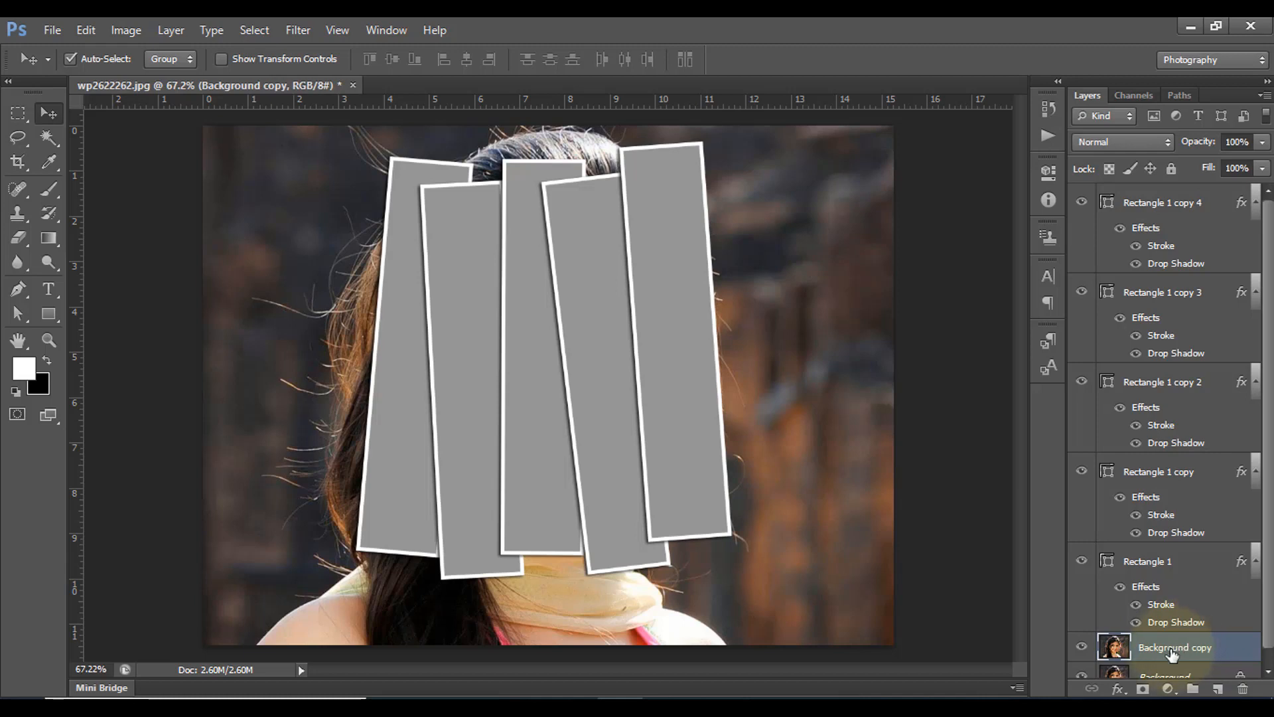
{"action": "left_click_drag", "start_coordinate": [1166, 640], "coordinate": [1122, 552]}
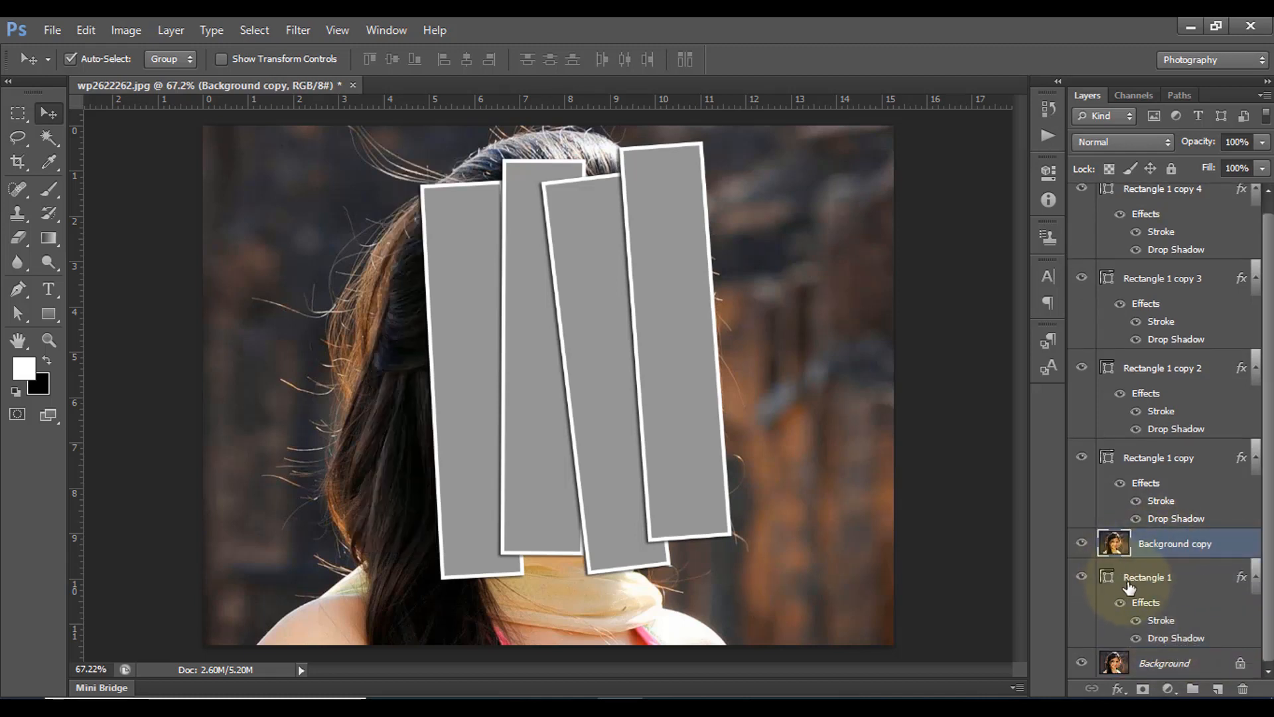
{"action": "right_click", "coordinate": [1156, 544]}
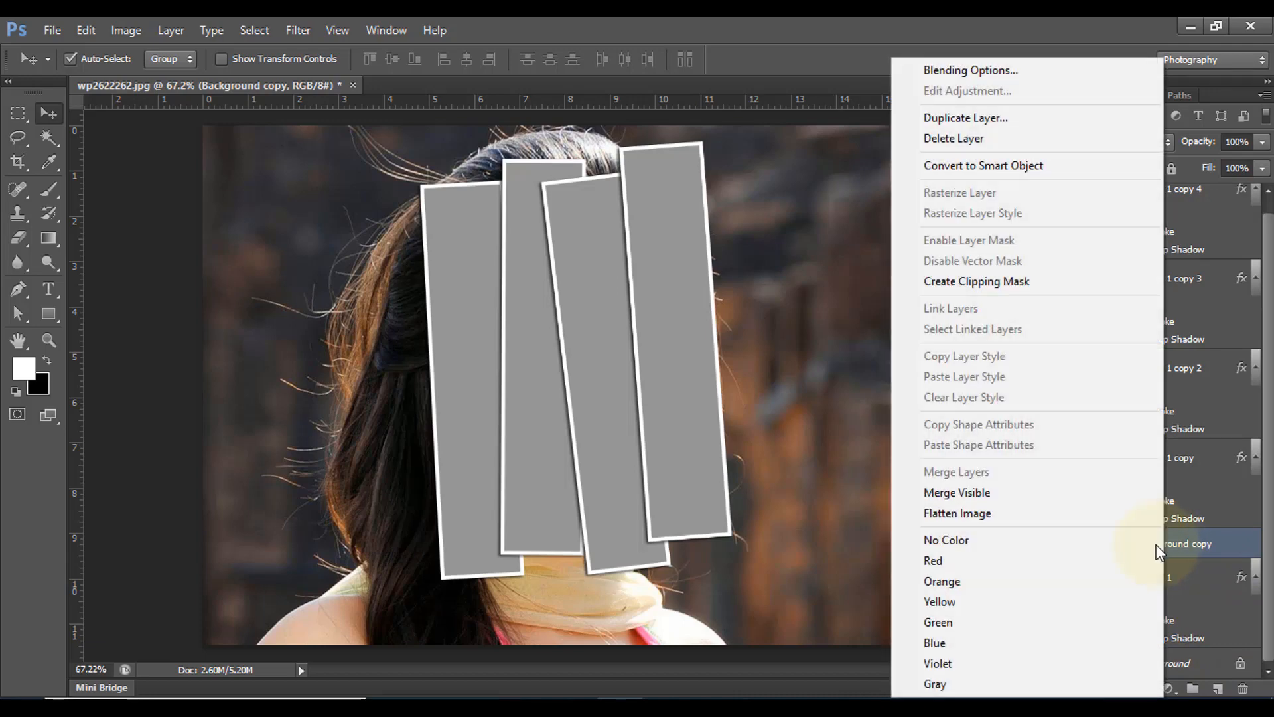
{"action": "left_click", "coordinate": [995, 284]}
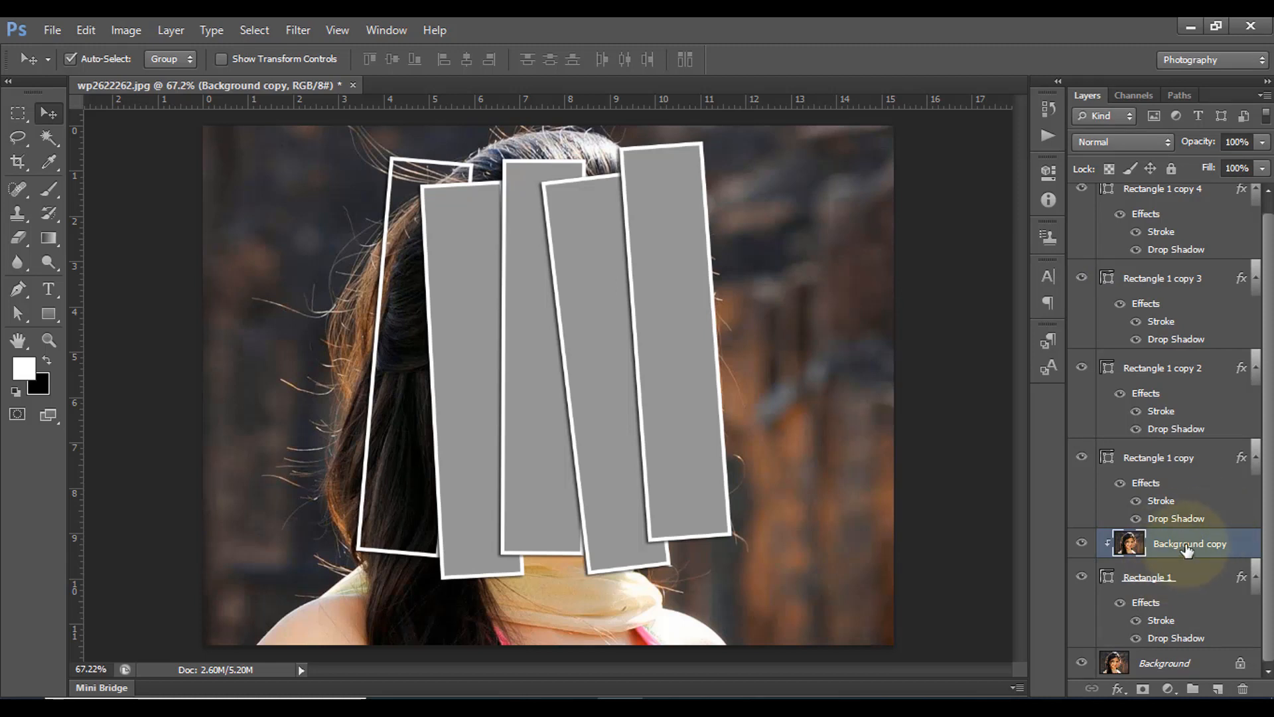
Duplicate the clipped photo layer, place the copy directly above Rectangle 1 copy, and create a clipping mask
{"action": "key", "text": "ctrl+j"}
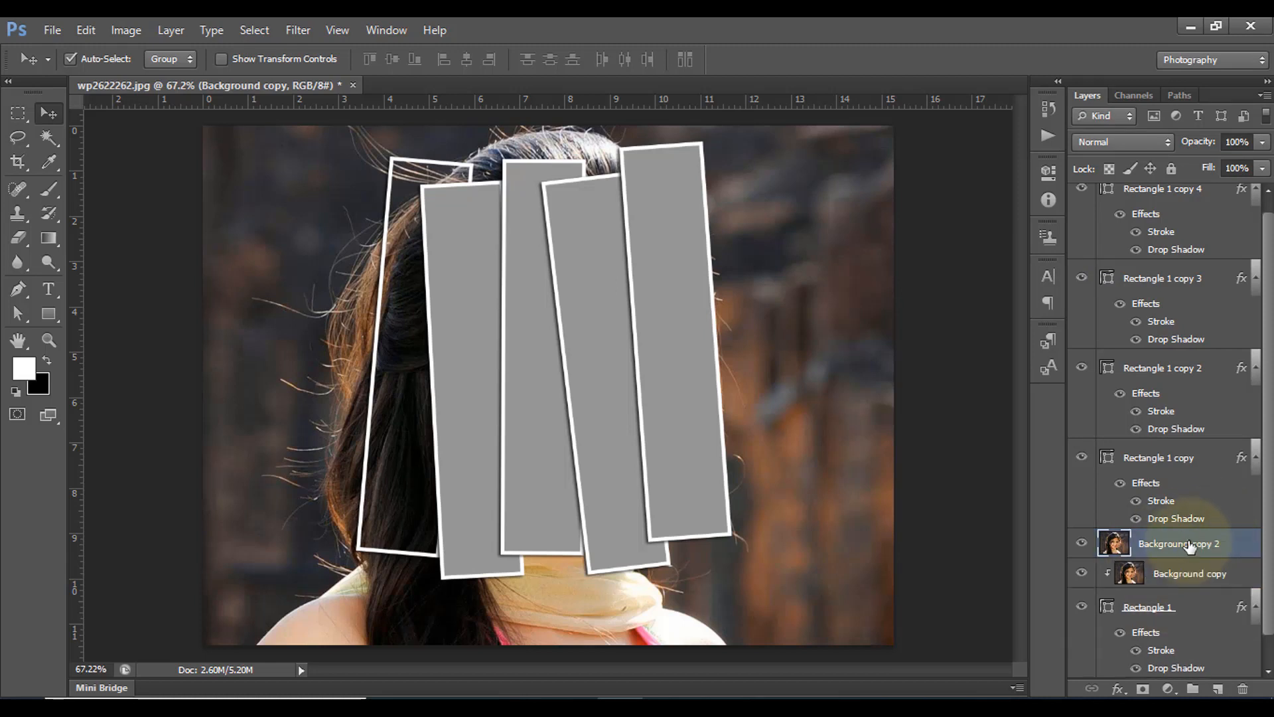
{"action": "left_click_drag", "start_coordinate": [1158, 539], "coordinate": [1166, 452]}
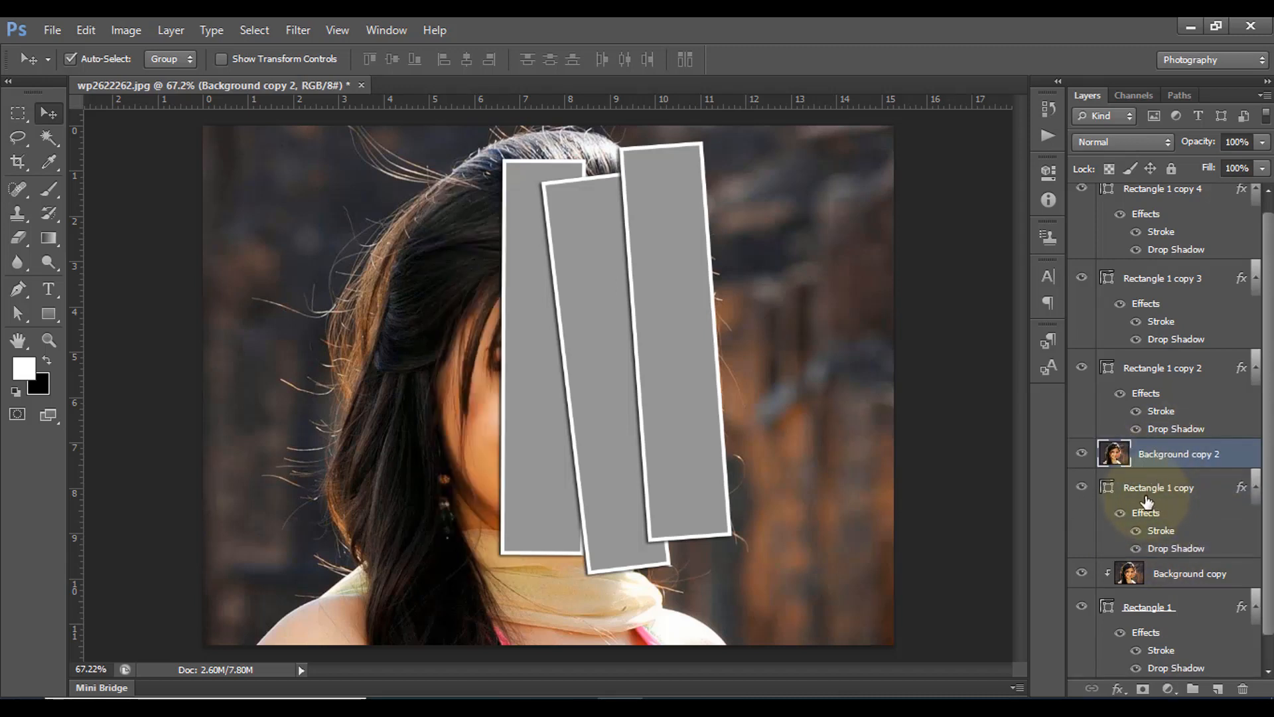
{"action": "right_click", "coordinate": [1166, 451]}
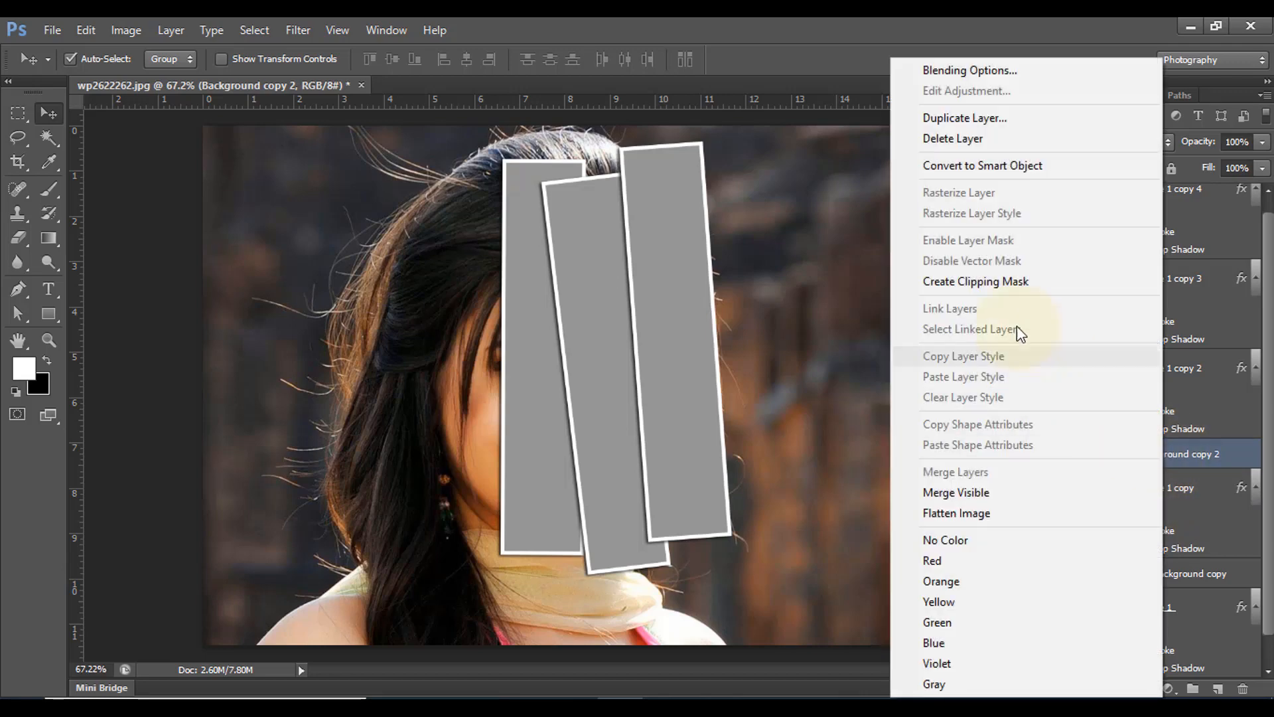
{"action": "left_click", "coordinate": [985, 282]}
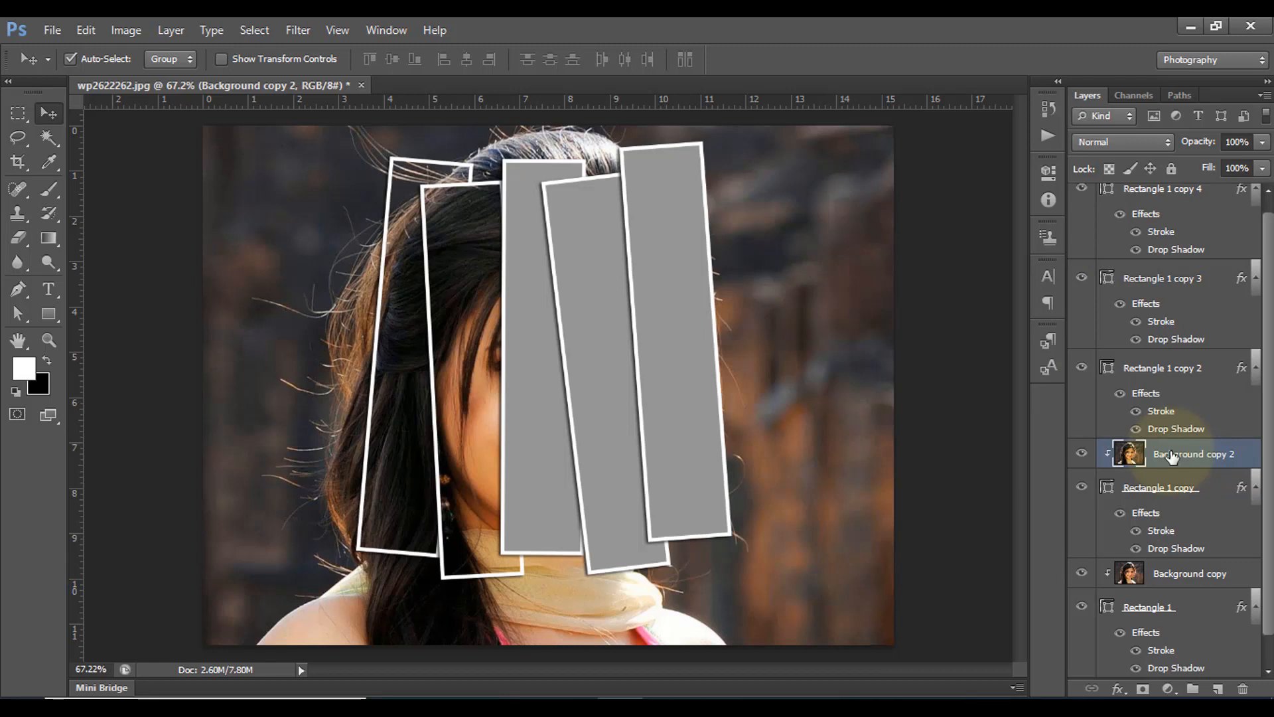
Duplicate the photo layer again, place it directly above Rectangle 1 copy 2, and clip it to that strip
{"action": "key", "text": "ctrl+j"}
{"action": "left_click_drag", "start_coordinate": [1171, 455], "coordinate": [1157, 363]}
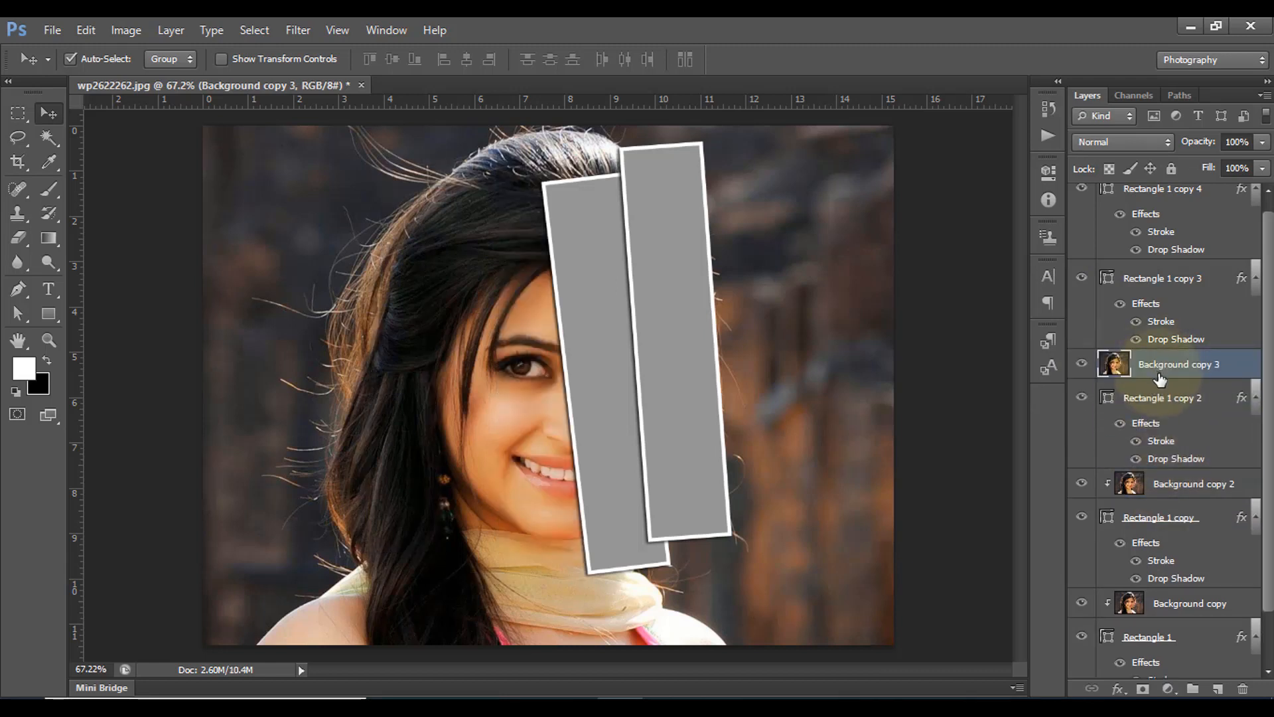
{"action": "right_click", "coordinate": [1163, 372]}
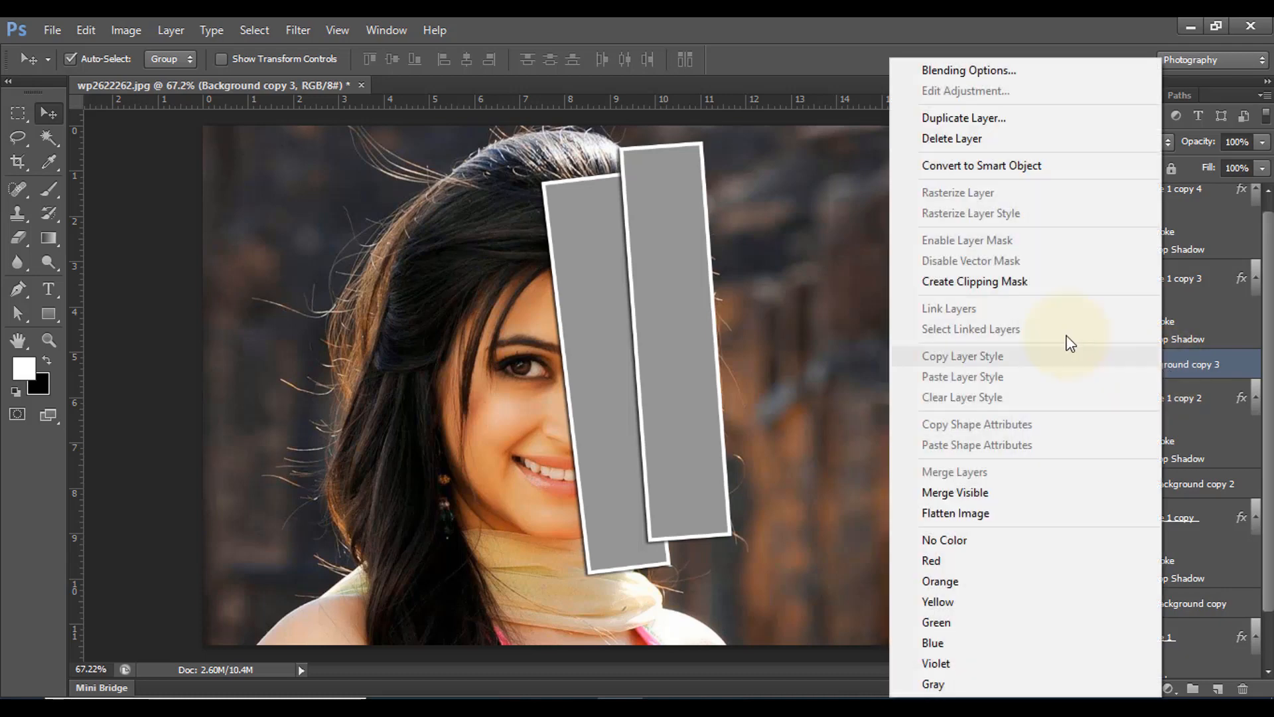
{"action": "left_click", "coordinate": [1005, 281]}
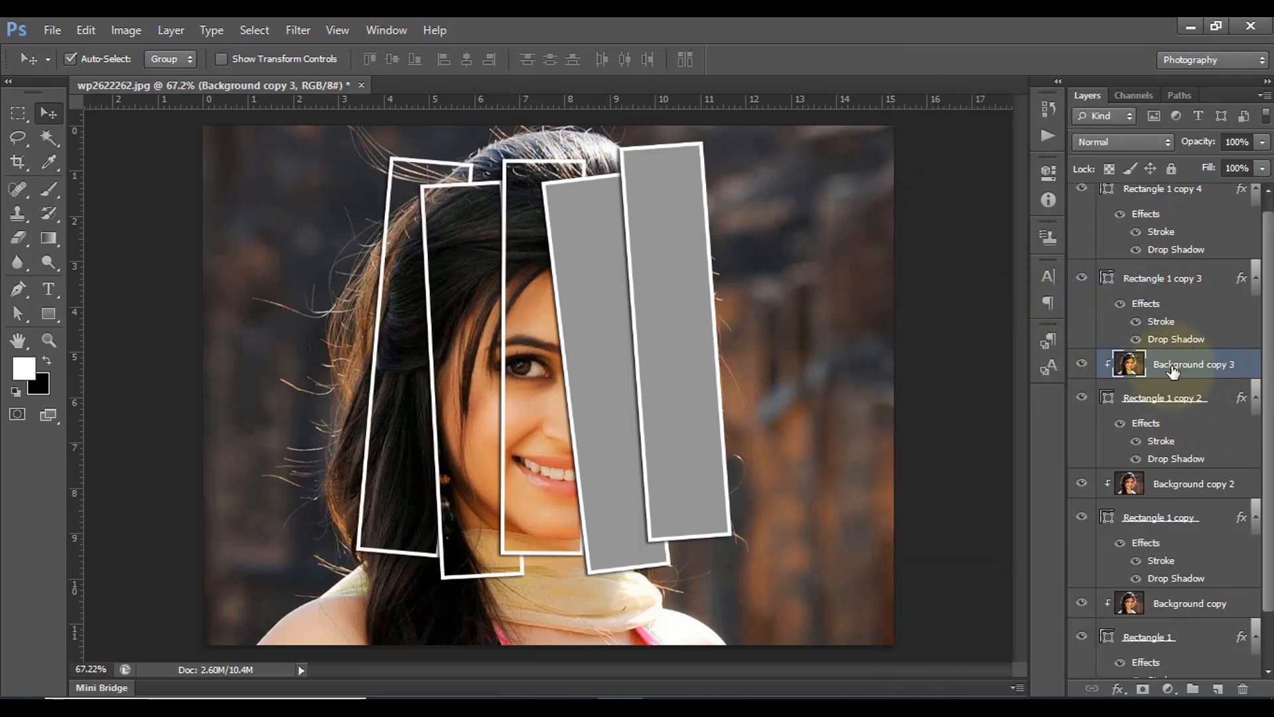
Make another photo layer copy directly above Rectangle 1 copy 3 and clip it to that strip
{"action": "key", "text": "ctrl+j"}
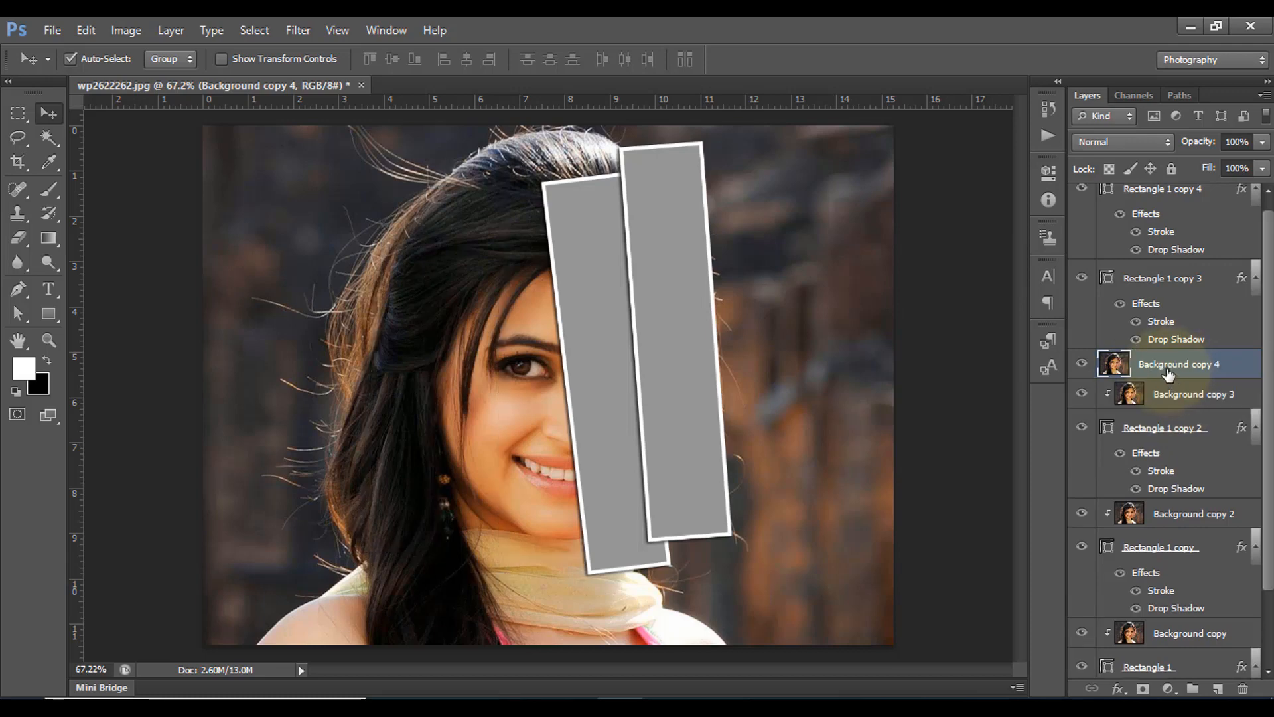
{"action": "left_click_drag", "start_coordinate": [1167, 371], "coordinate": [1158, 282]}
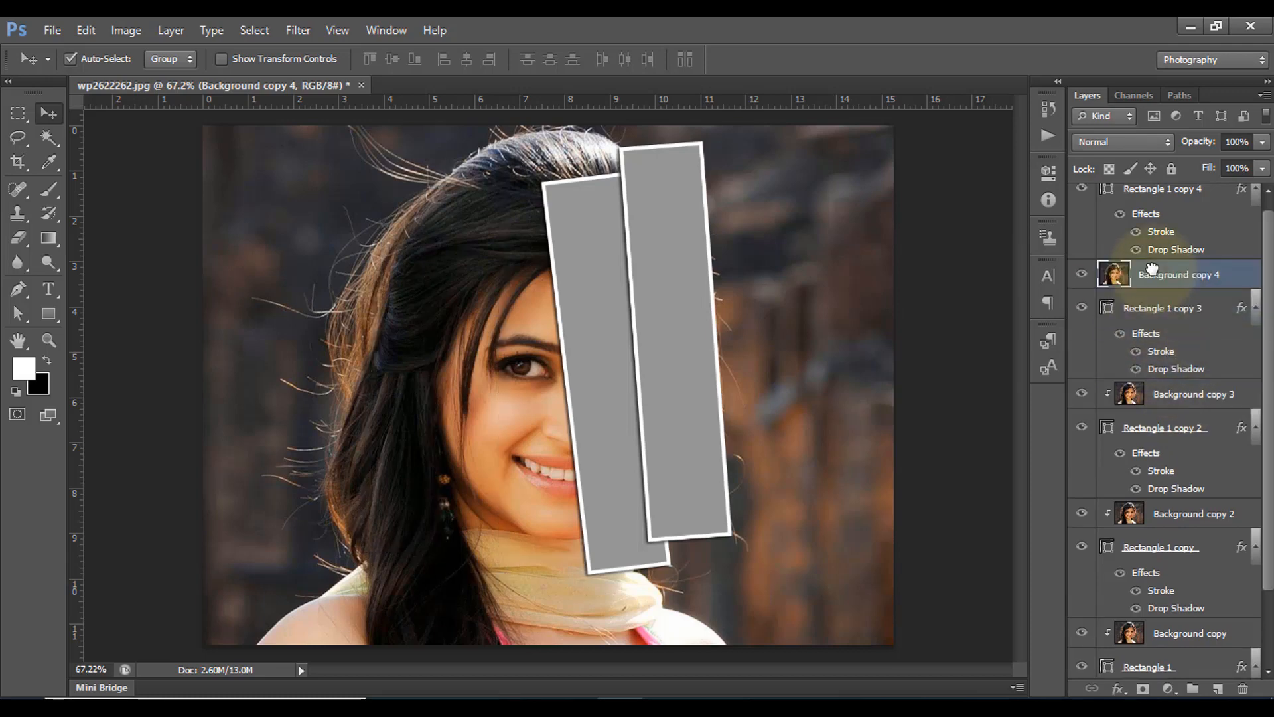
{"action": "right_click", "coordinate": [1158, 281]}
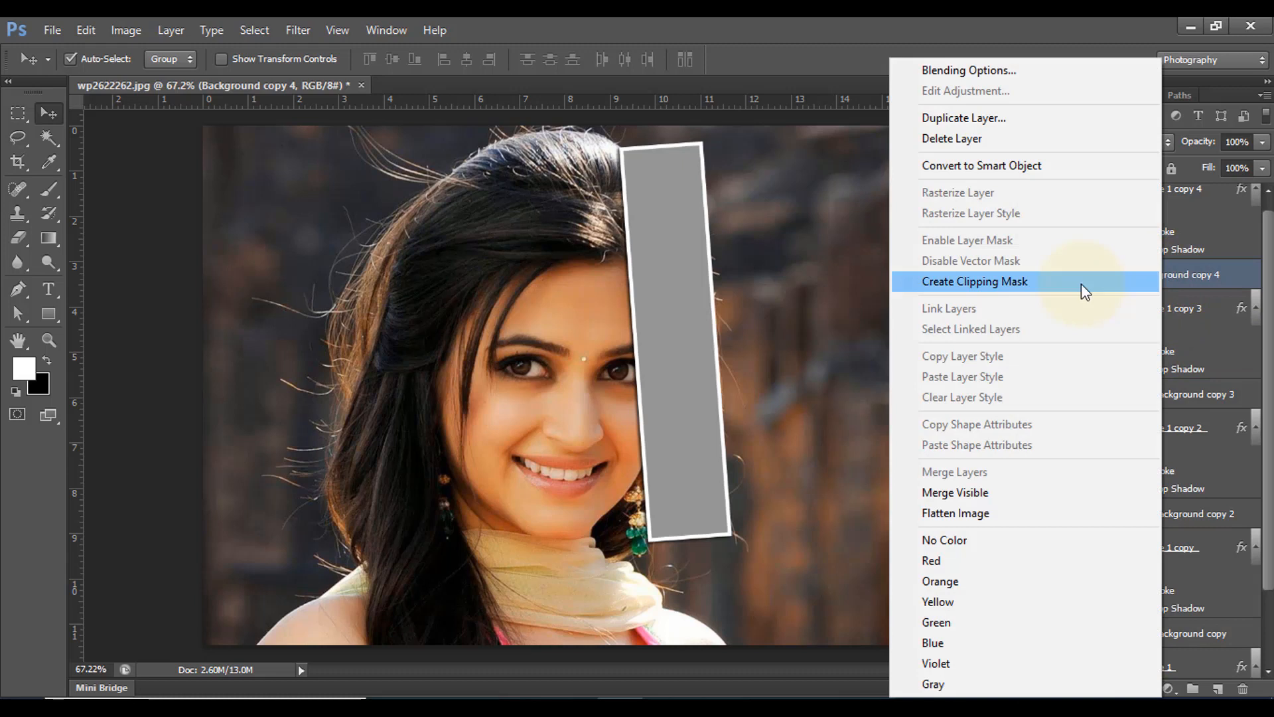
{"action": "left_click", "coordinate": [983, 281]}
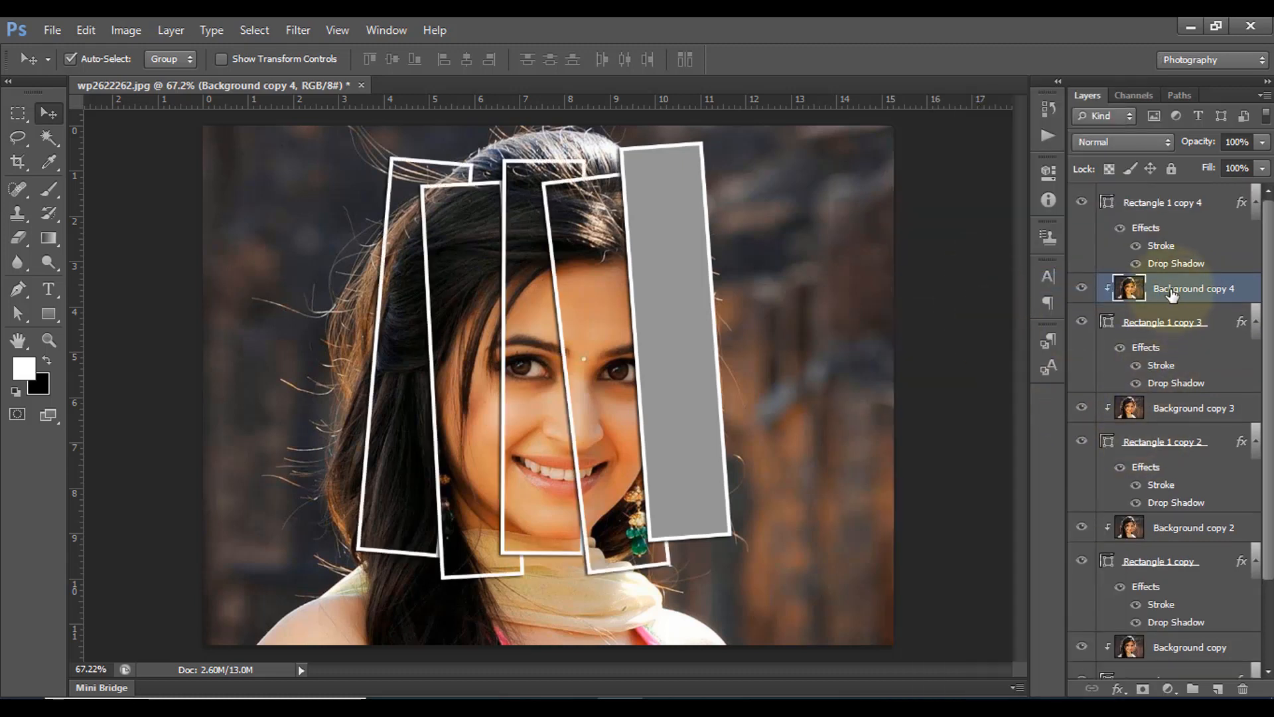
Make one more photo layer copy directly above Rectangle 1 copy 4 and clip it to the rightmost strip
{"action": "key", "text": "ctrl+j"}
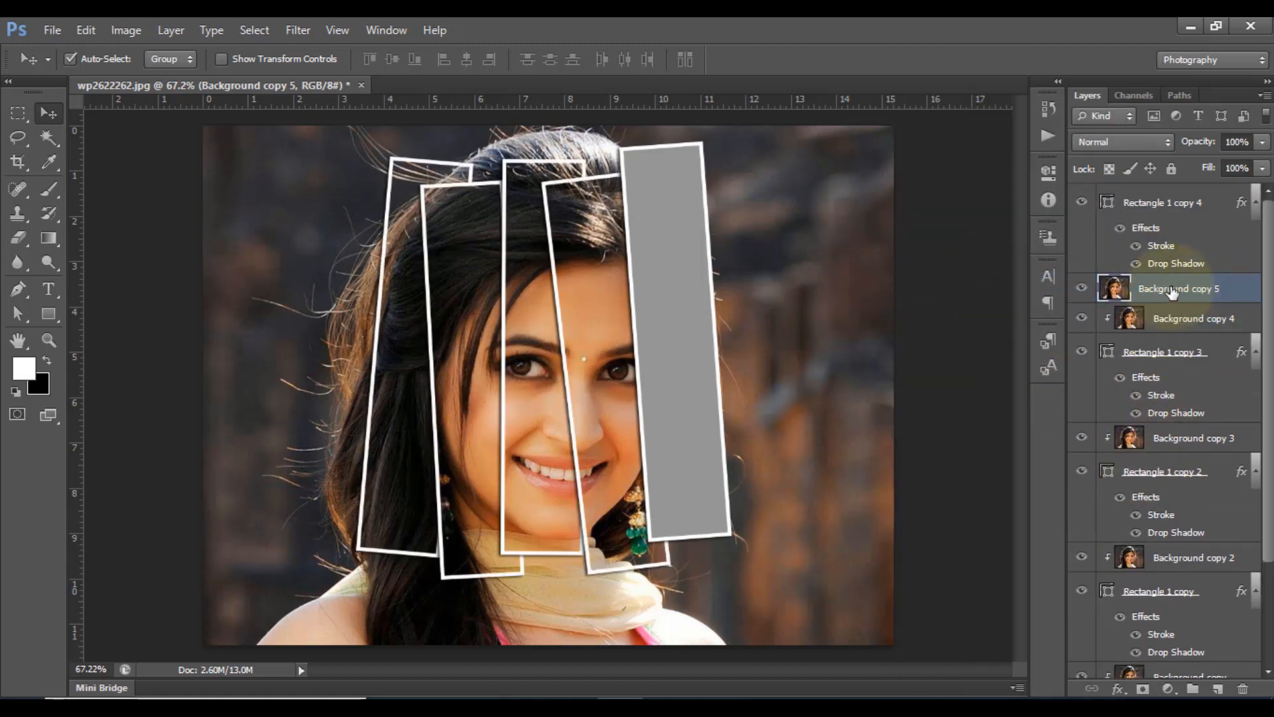
{"action": "left_click_drag", "start_coordinate": [1167, 290], "coordinate": [1153, 198]}
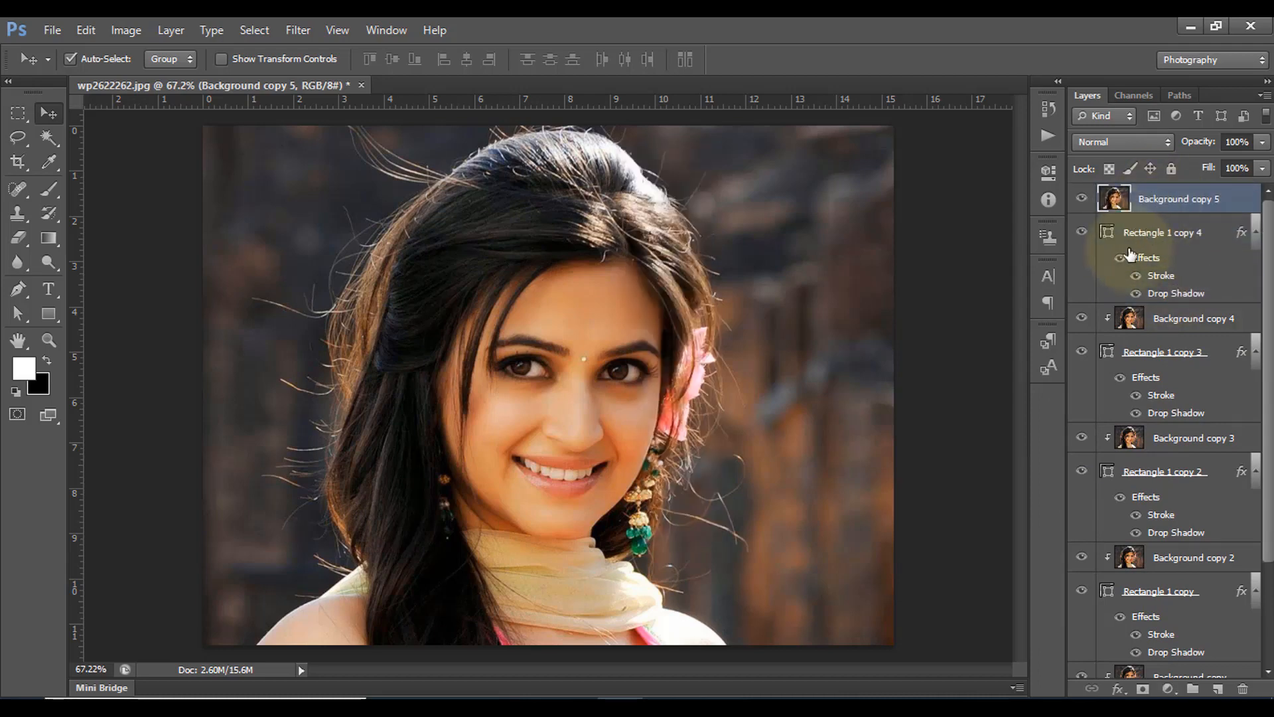
{"action": "right_click", "coordinate": [1151, 199]}
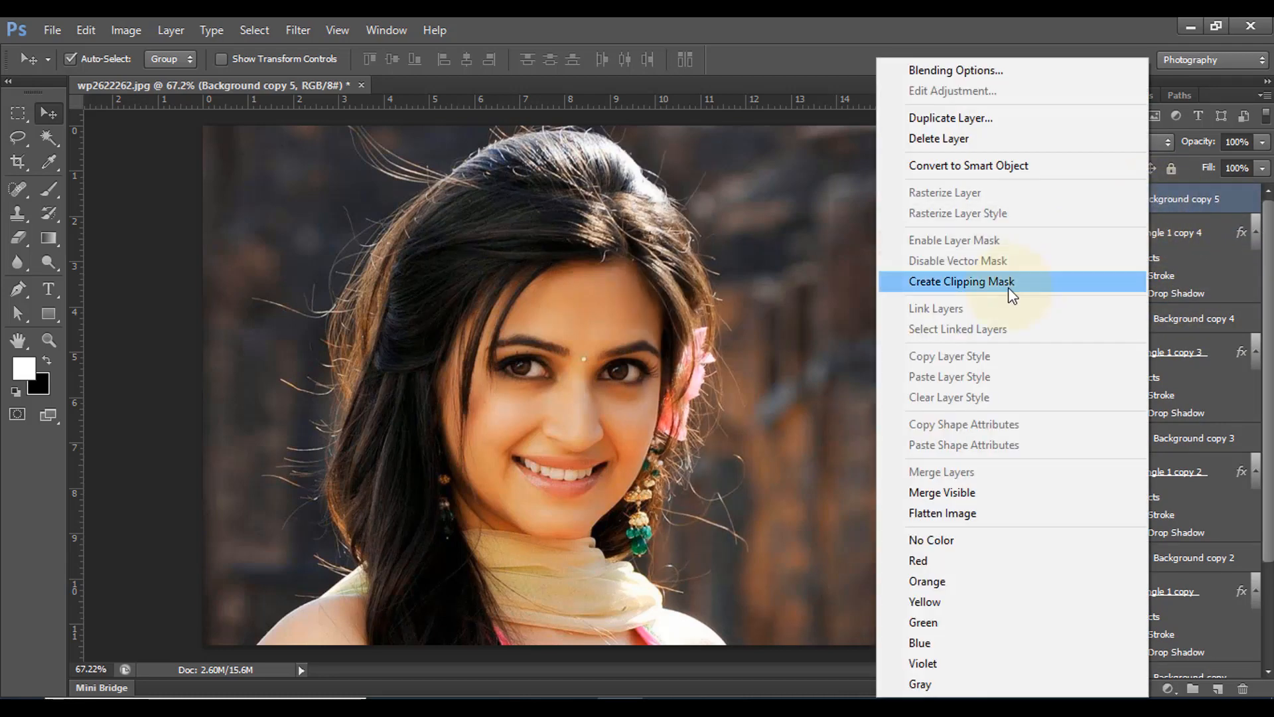
{"action": "left_click", "coordinate": [1008, 282]}
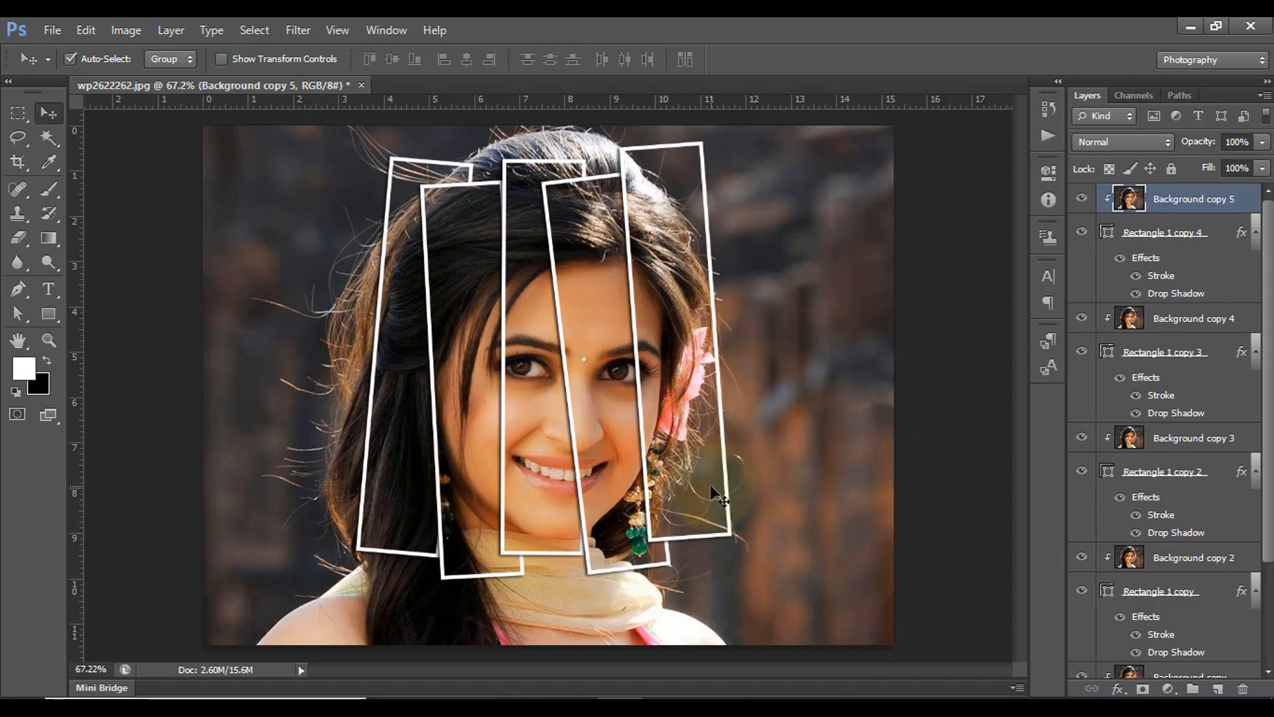
Create a new empty layer directly above the Background layer, below all the strips
{"action": "scroll", "coordinate": [1124, 469], "scroll_direction": "down", "scroll_amount": 4}
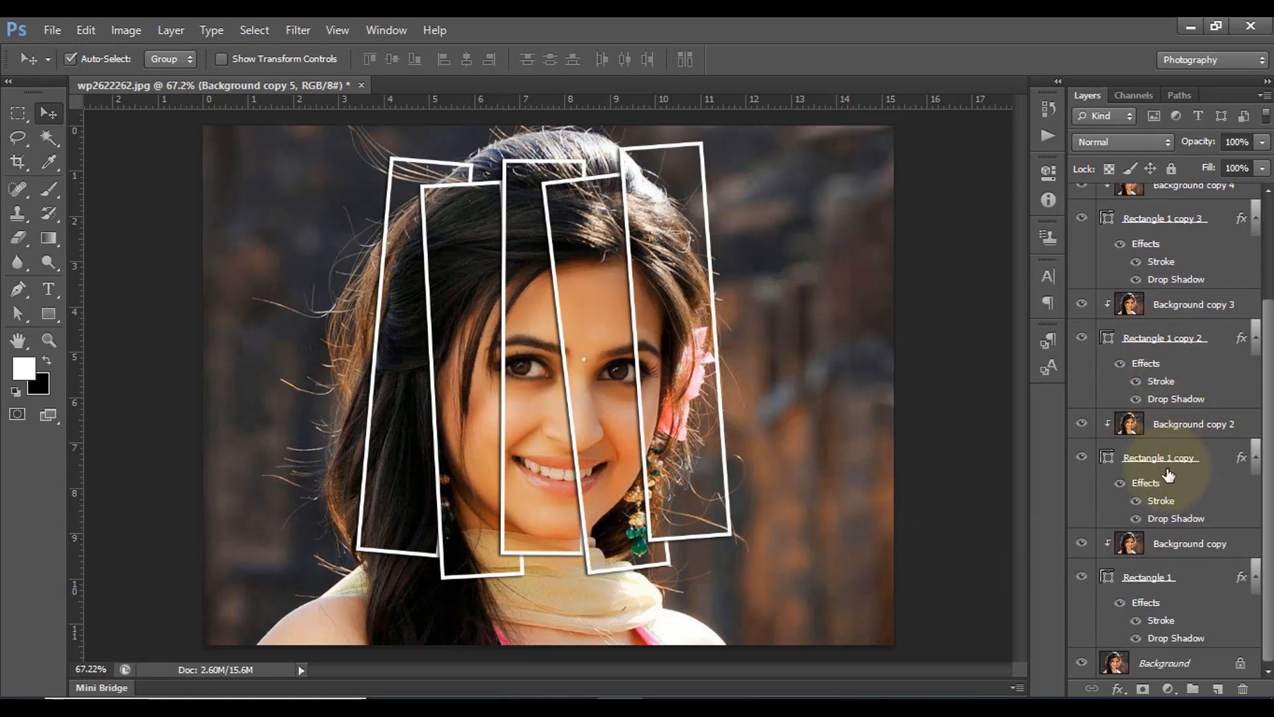
{"action": "left_click", "coordinate": [1155, 667]}
{"action": "left_click", "coordinate": [1218, 688]}
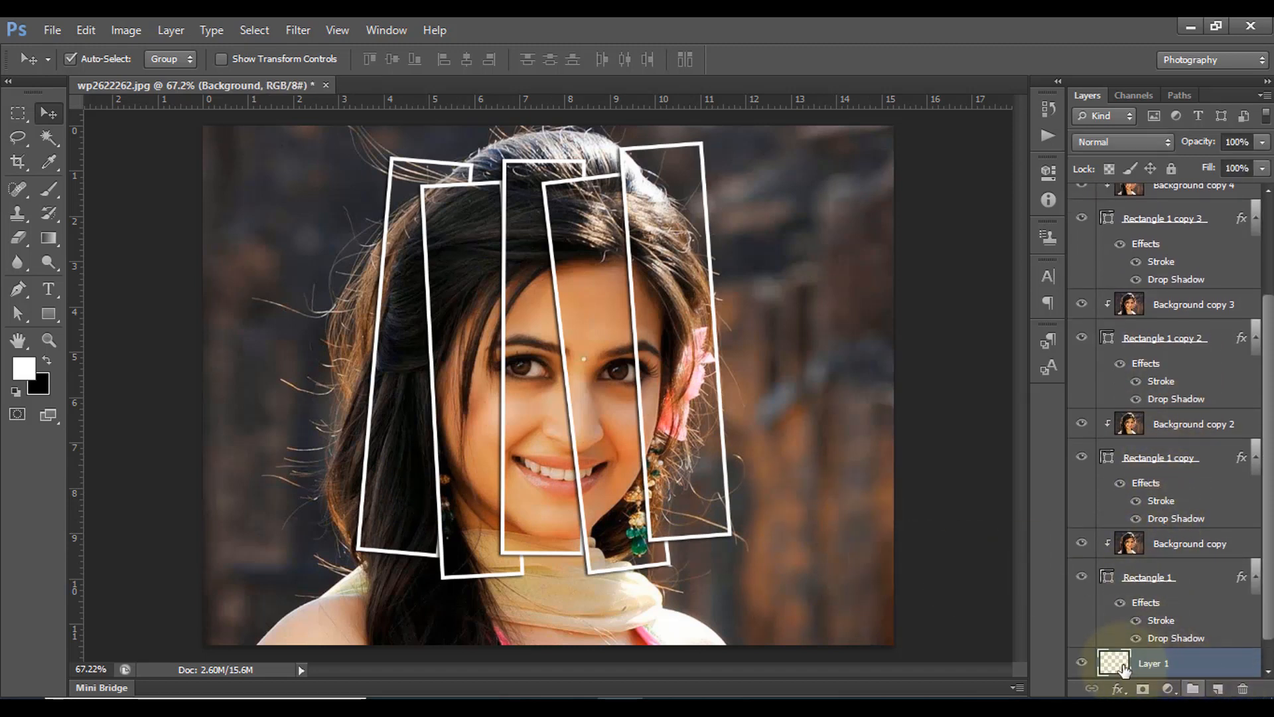
{"action": "scroll", "coordinate": [1158, 634], "scroll_direction": "down", "scroll_amount": 1}
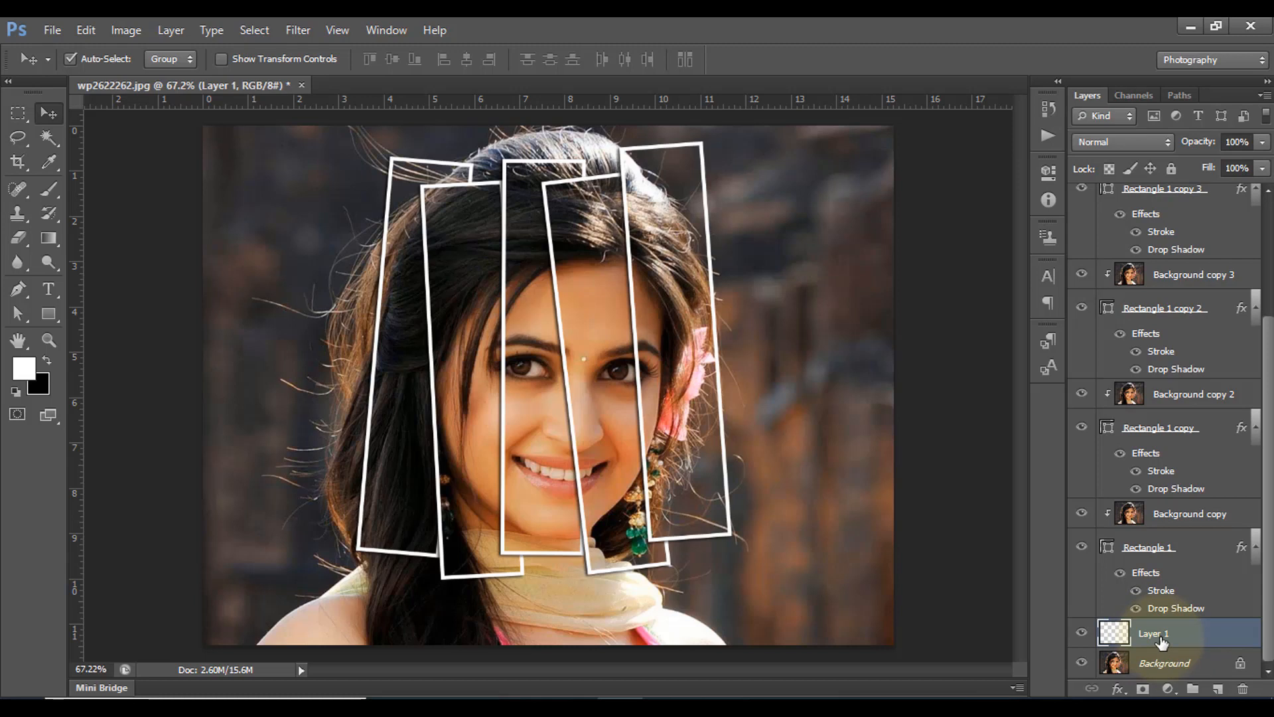
Fill the empty Layer 1 with black, lower its opacity to 60%, and toggle its visibility to check the darkened backdrop
{"action": "key", "text": "ctrl+BackSpace"}
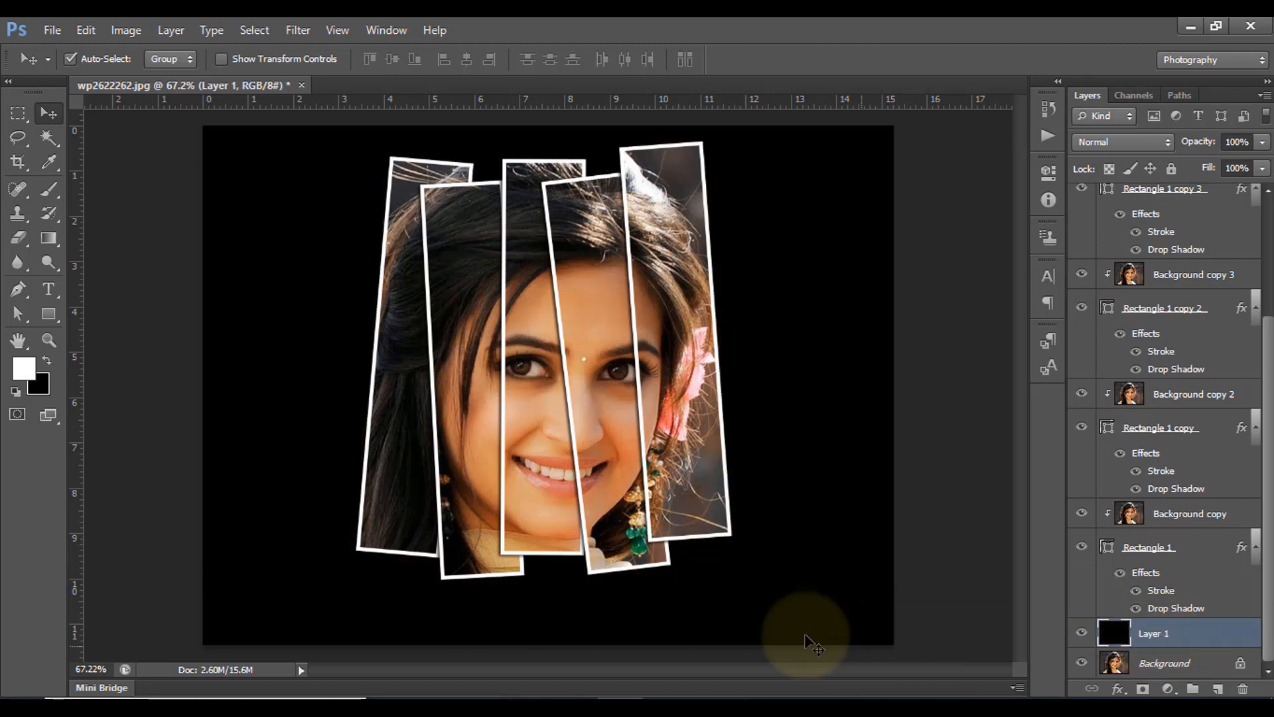
{"action": "left_click", "coordinate": [1261, 142]}
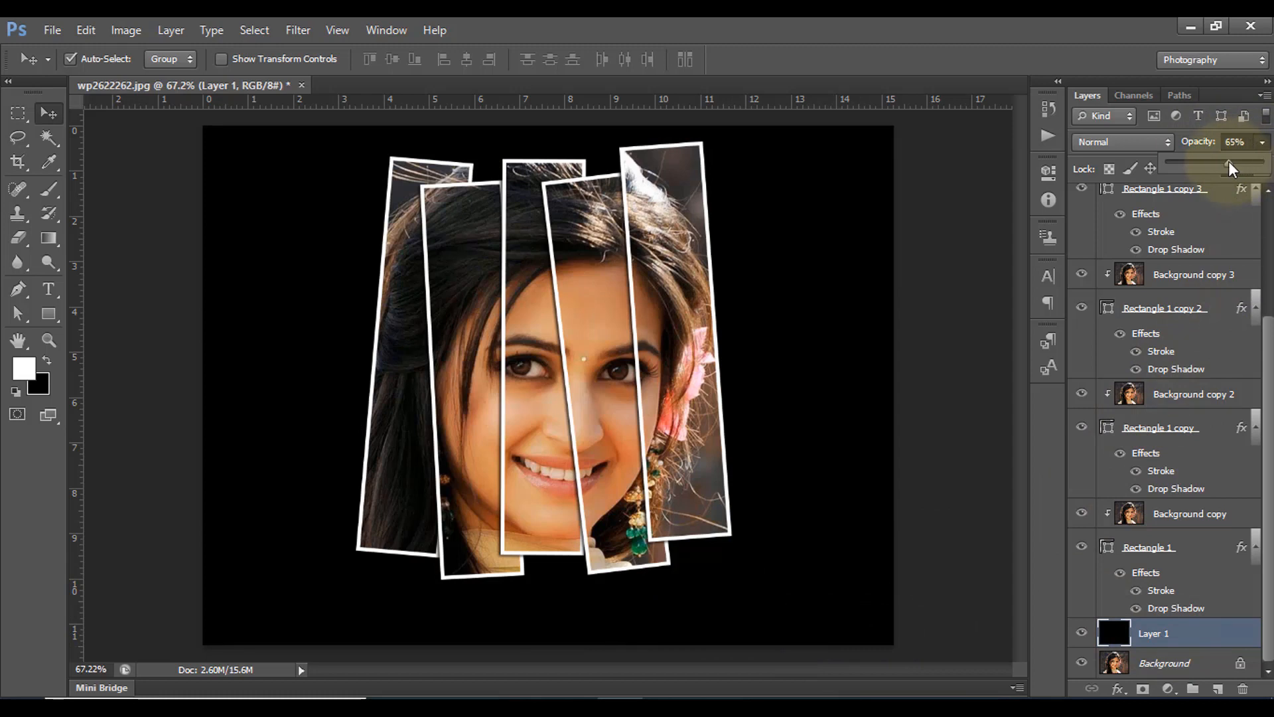
{"action": "left_click_drag", "start_coordinate": [1228, 161], "coordinate": [1226, 162]}
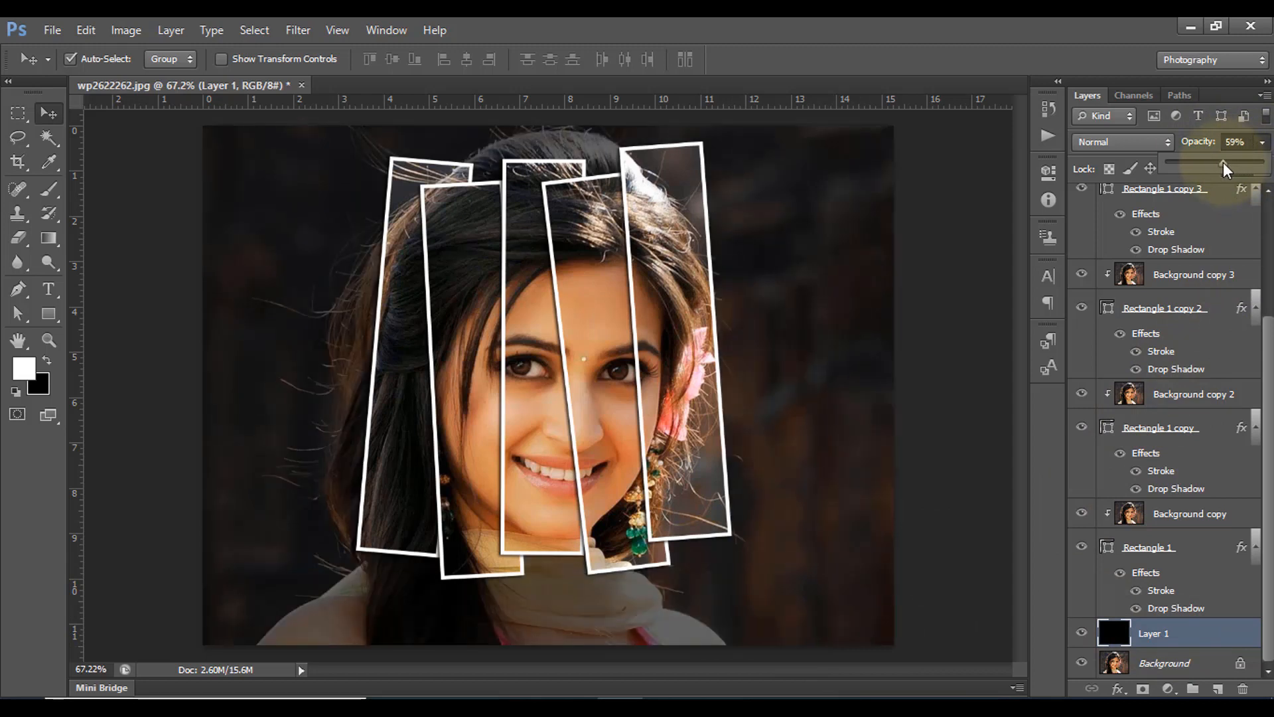
{"action": "left_click_drag", "start_coordinate": [1223, 162], "coordinate": [1224, 162]}
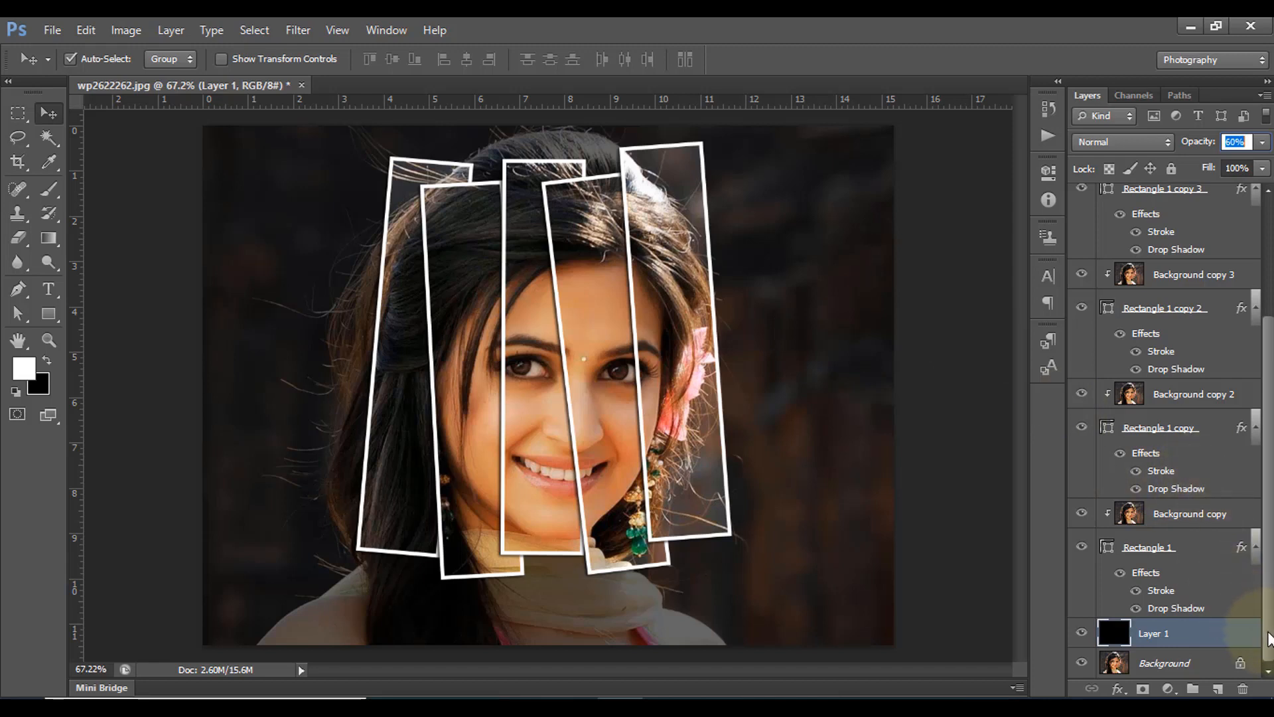
{"action": "left_click", "coordinate": [1081, 633]}
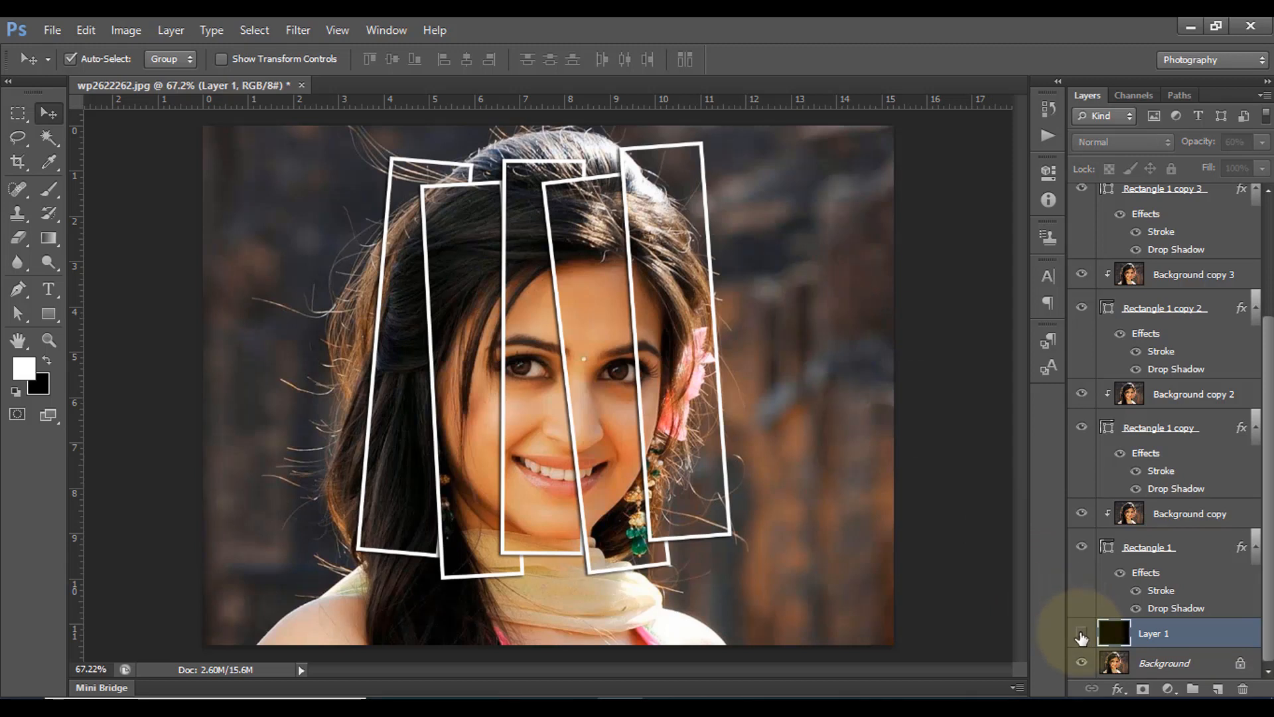
{"action": "left_click", "coordinate": [1082, 633]}
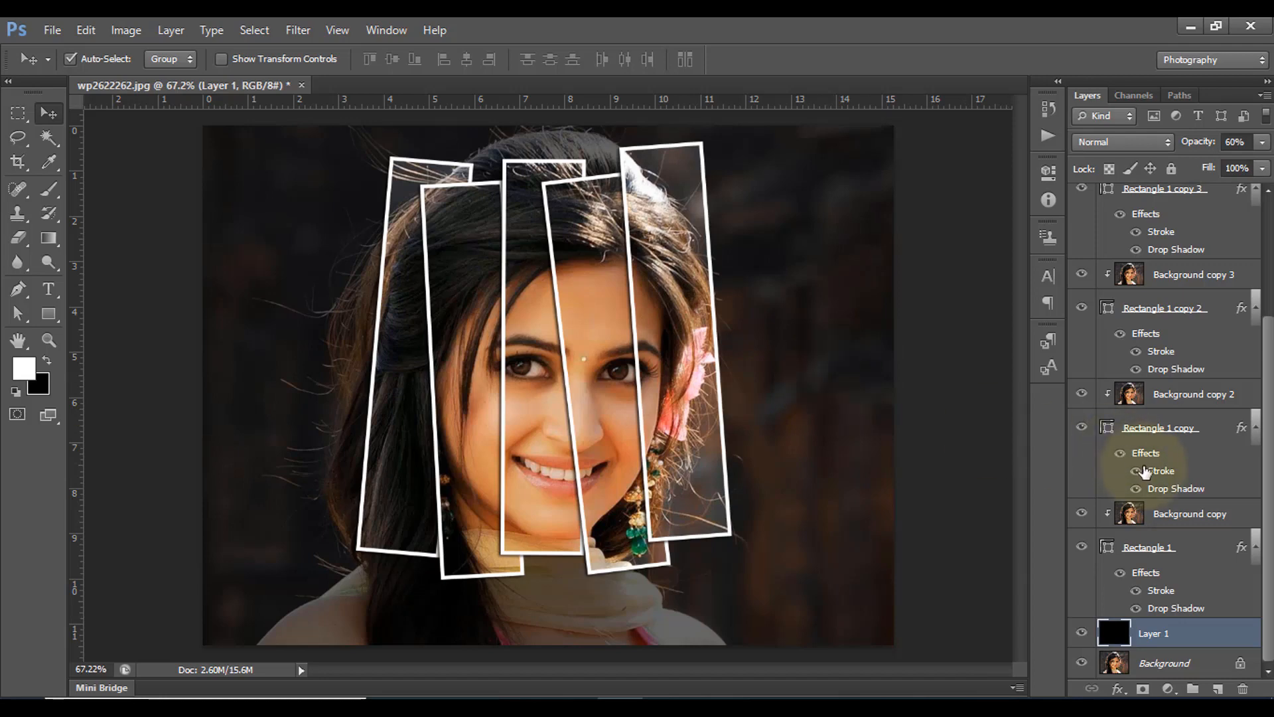
Group all layers above the Background, from Layer 1 to Background copy 5, and toggle the group's visibility to compare before and after
{"action": "scroll", "coordinate": [1136, 476], "scroll_direction": "up", "scroll_amount": 3}
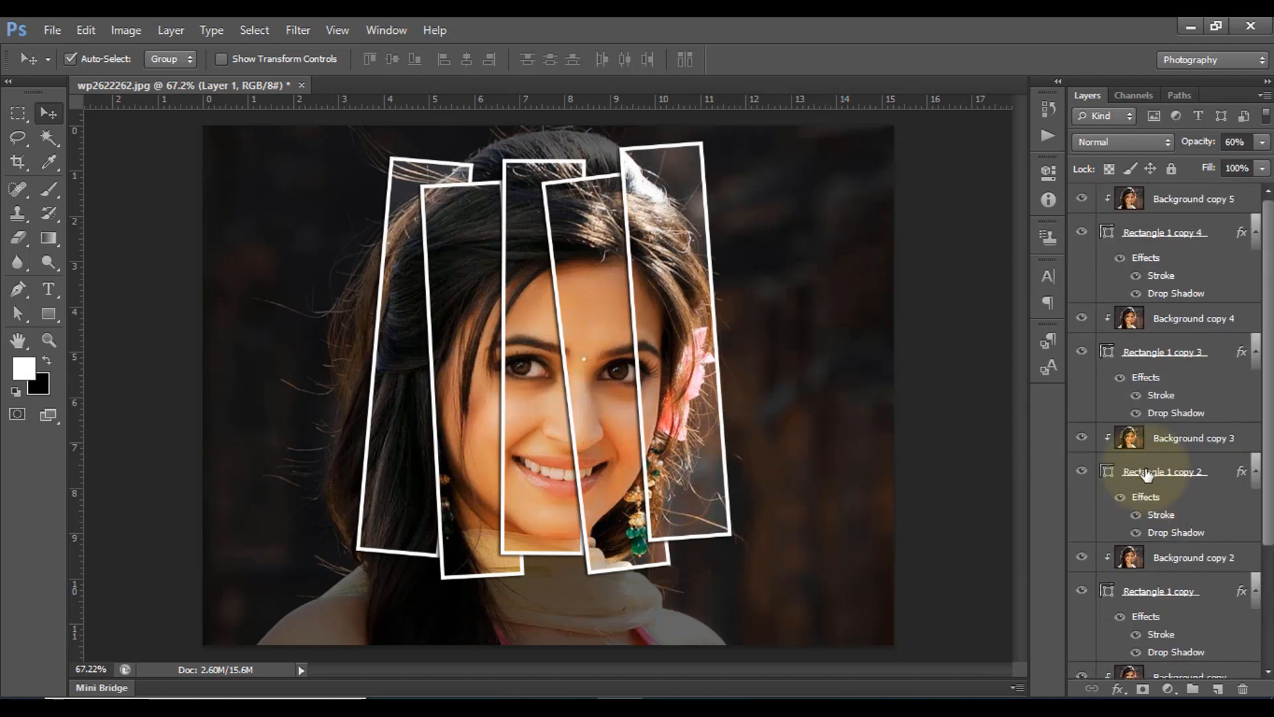
{"action": "left_click", "coordinate": [1179, 202], "text": "shift"}
{"action": "key", "text": "ctrl+g"}
{"action": "left_click", "coordinate": [1082, 194]}
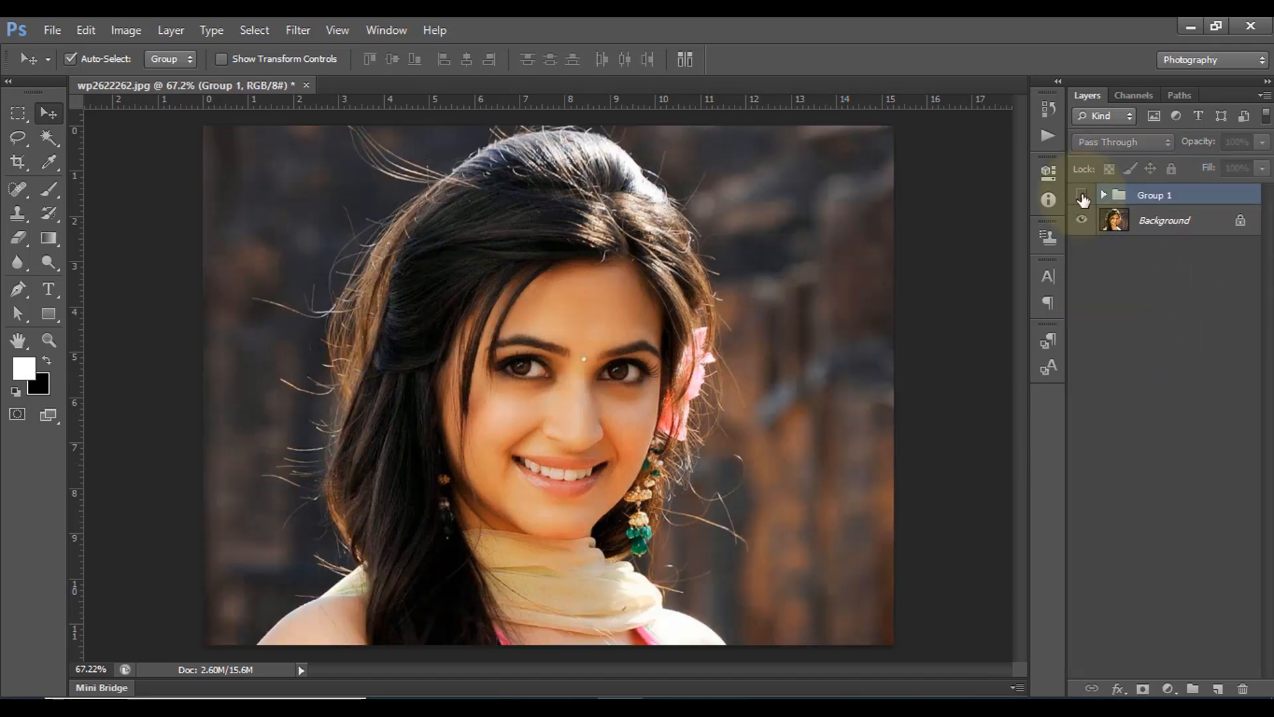
{"action": "left_click", "coordinate": [1082, 194]}
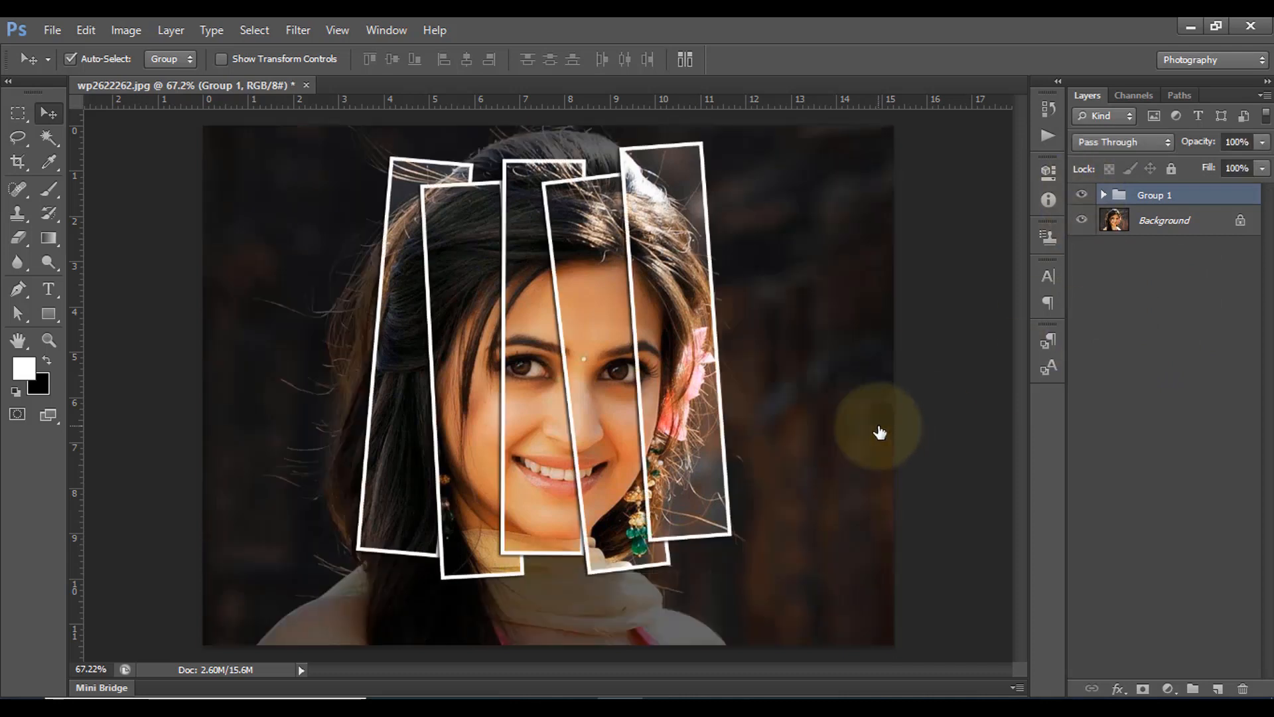